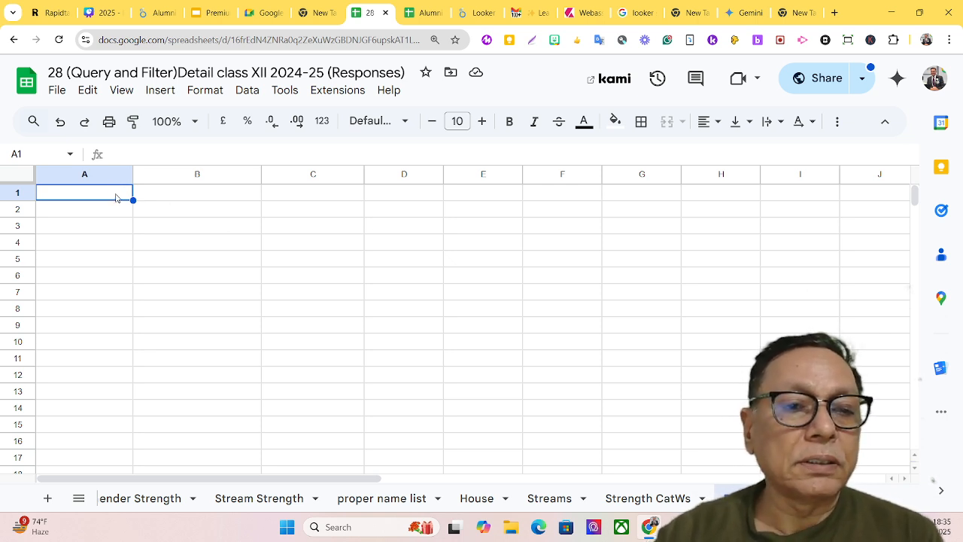
Start a FILTER formula in cell A1 with the range A1:G41 of the Register Page sheet
type("=")
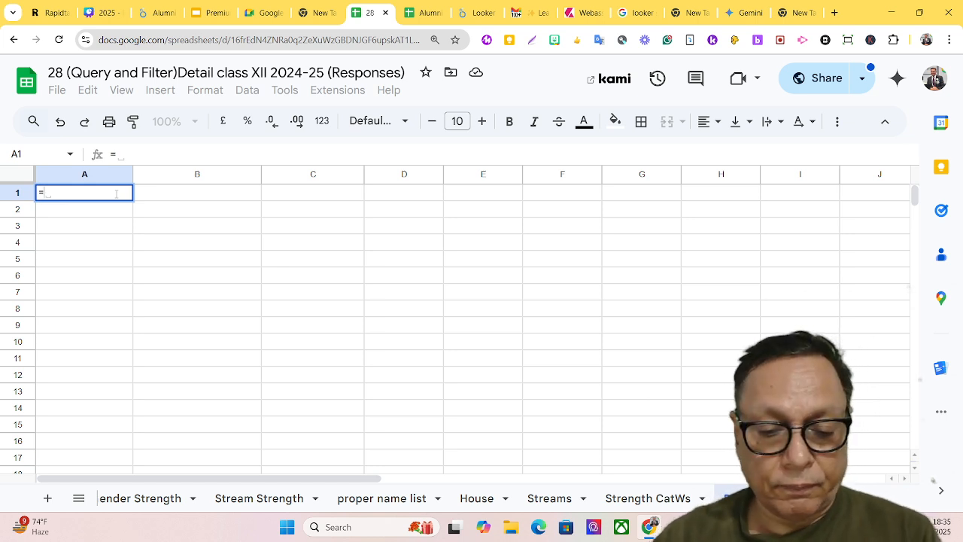
type("filt")
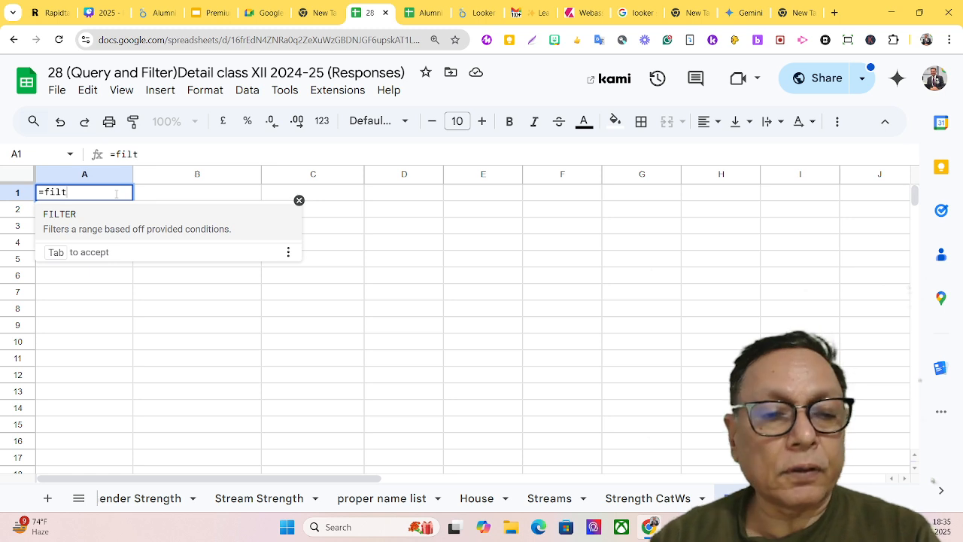
key("Tab")
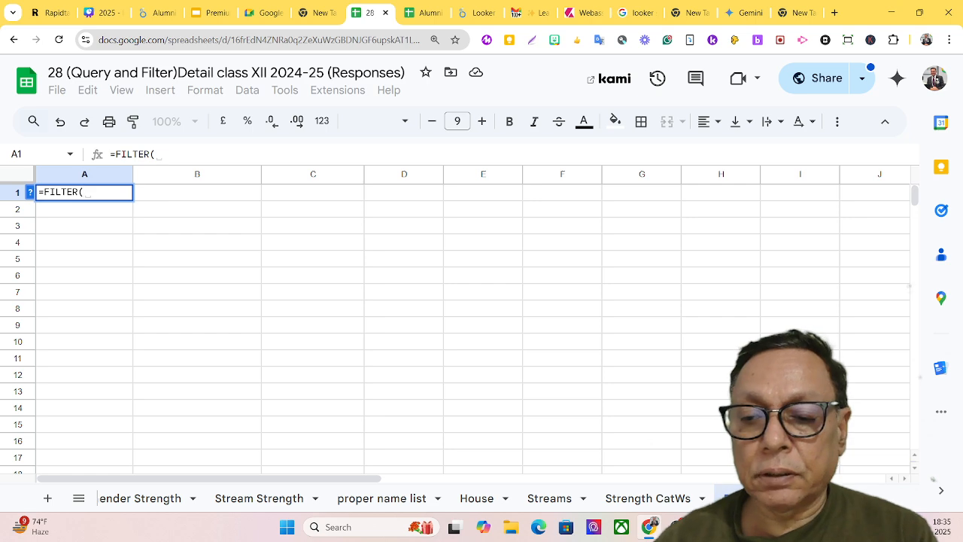
left_click(850, 498)
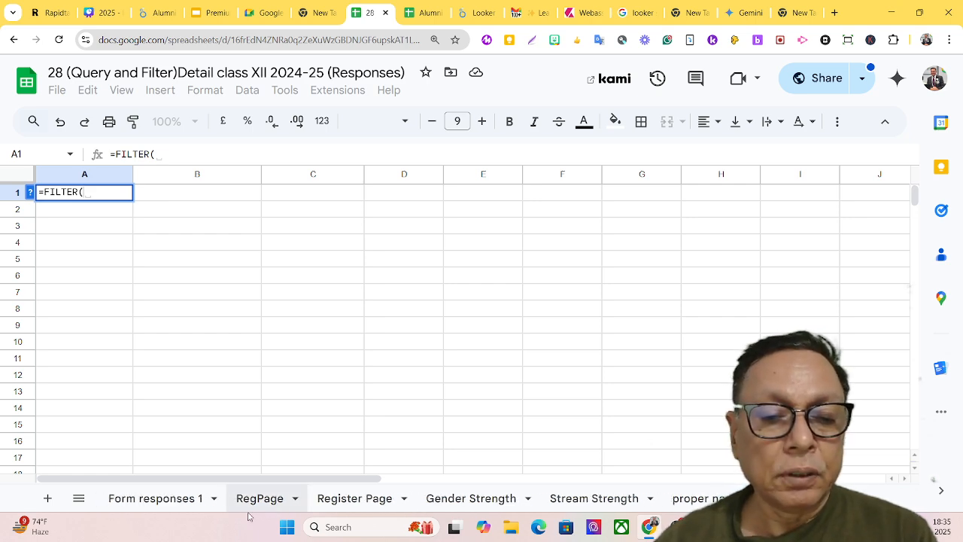
left_click(332, 503)
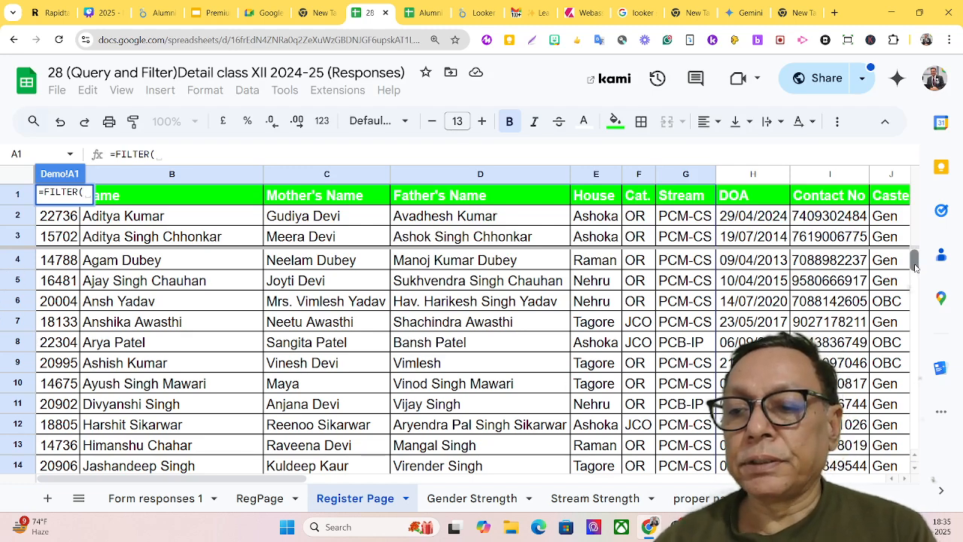
left_click_drag(914, 262, 907, 464)
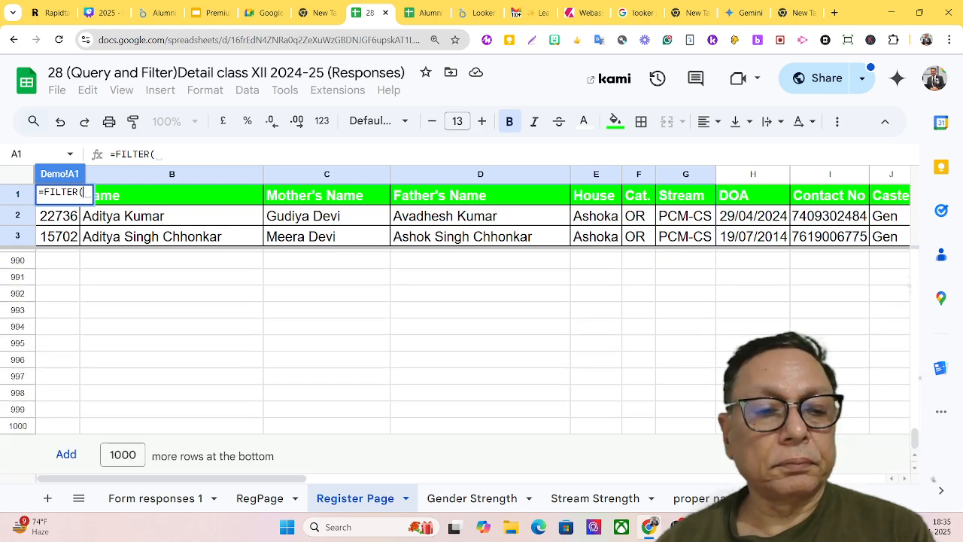
scroll(797, 376, "up", 1)
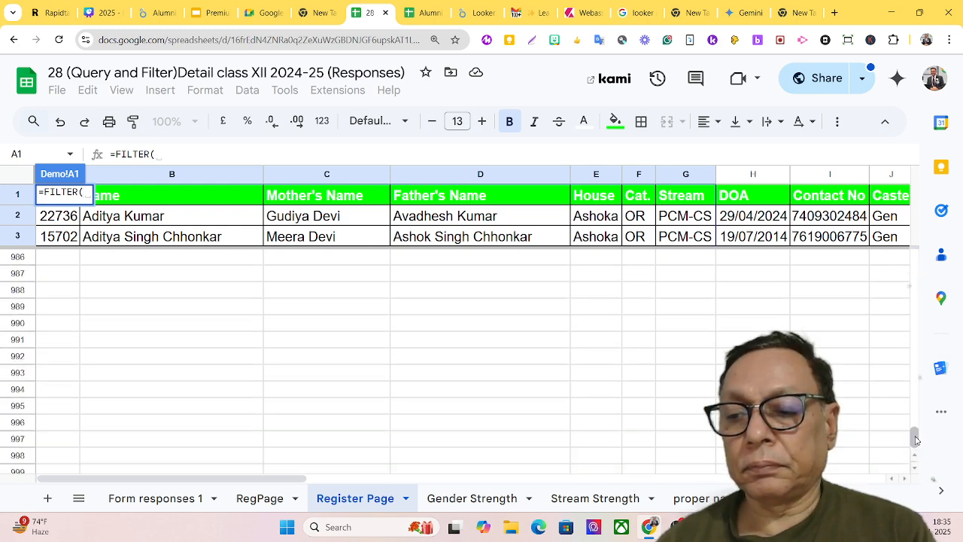
left_click_drag(916, 440, 878, 270)
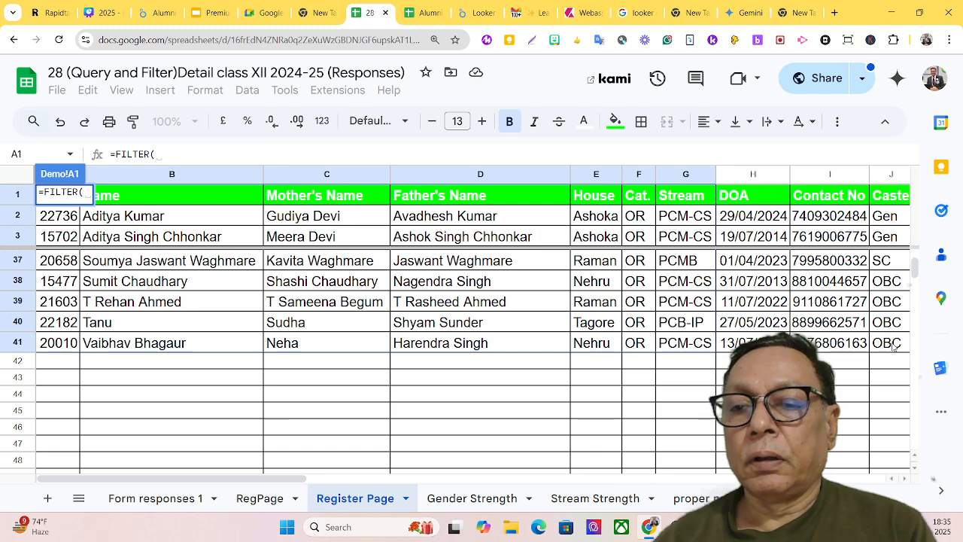
left_click_drag(275, 478, 302, 484)
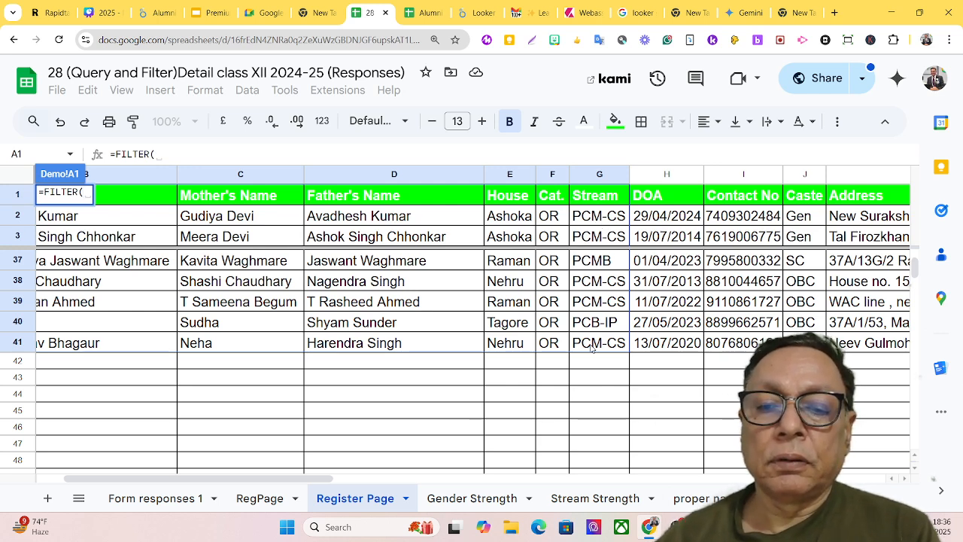
left_click_drag(591, 348, 11, 163)
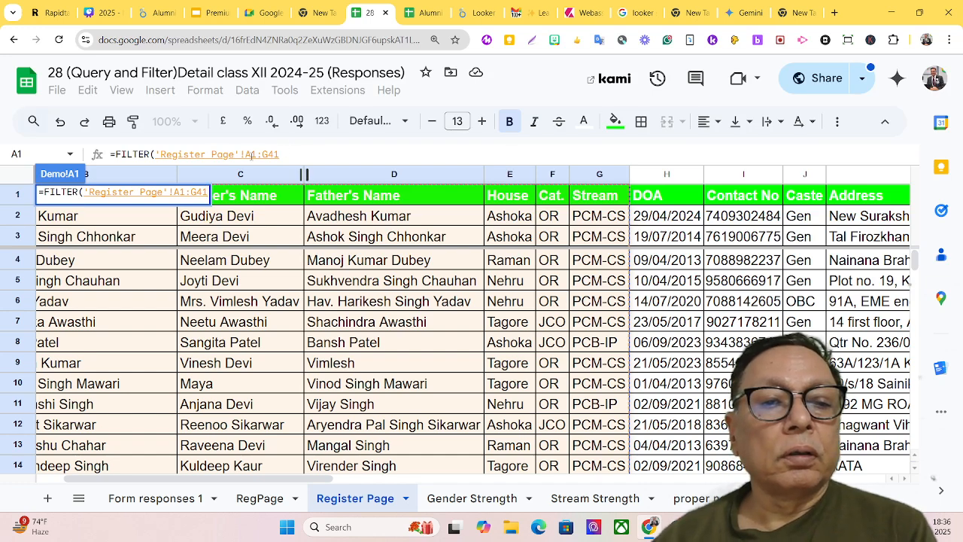
Enclose the FILTER formula's range 'Register Page'!A1:G41 in curly braces
left_click(158, 154)
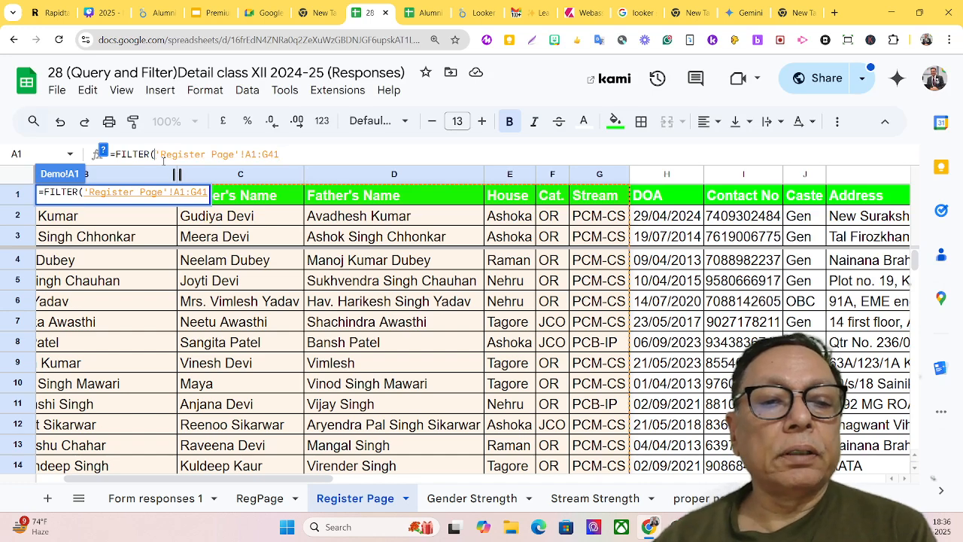
type("{")
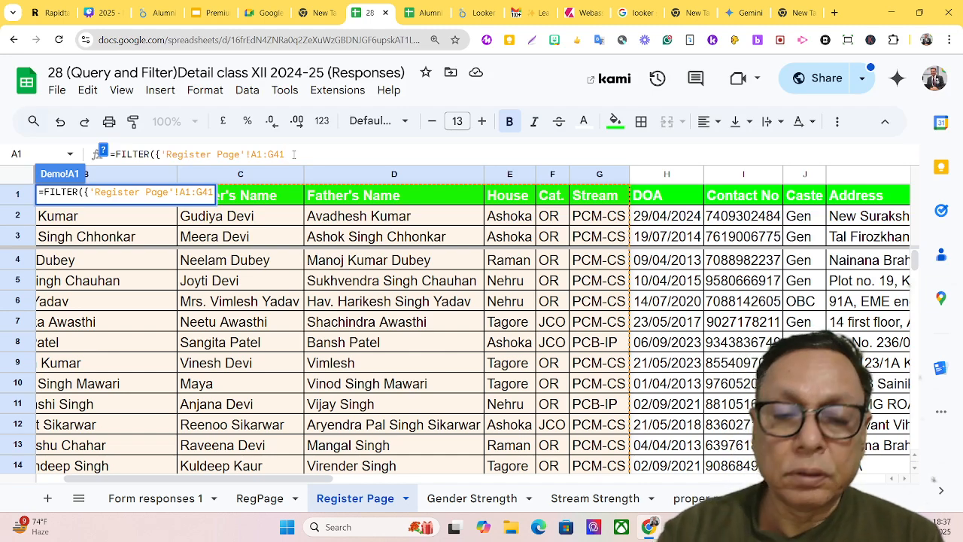
type("}")
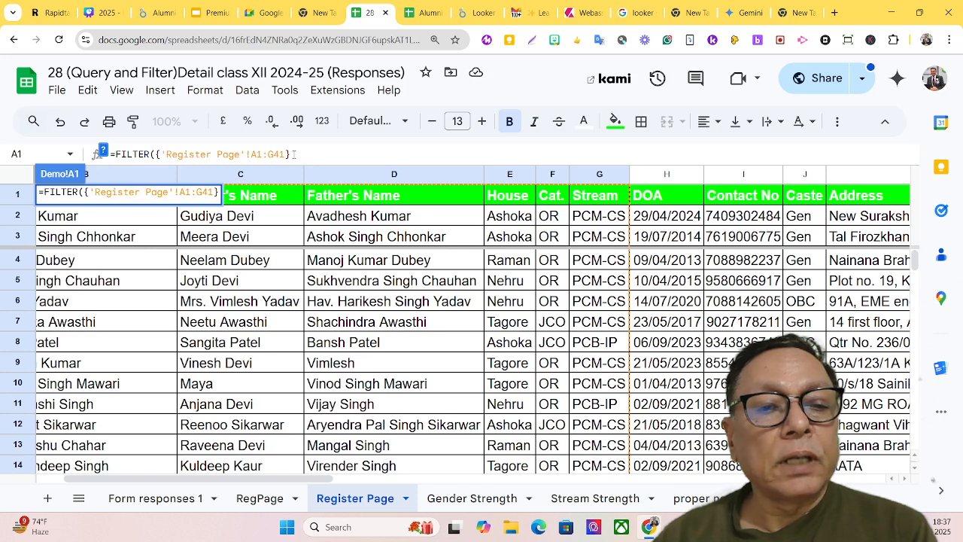
Add the condition 'Register Page'!G1:G41="PCM-CS" to the FILTER formula, close the parenthesis and enter it
type(",")
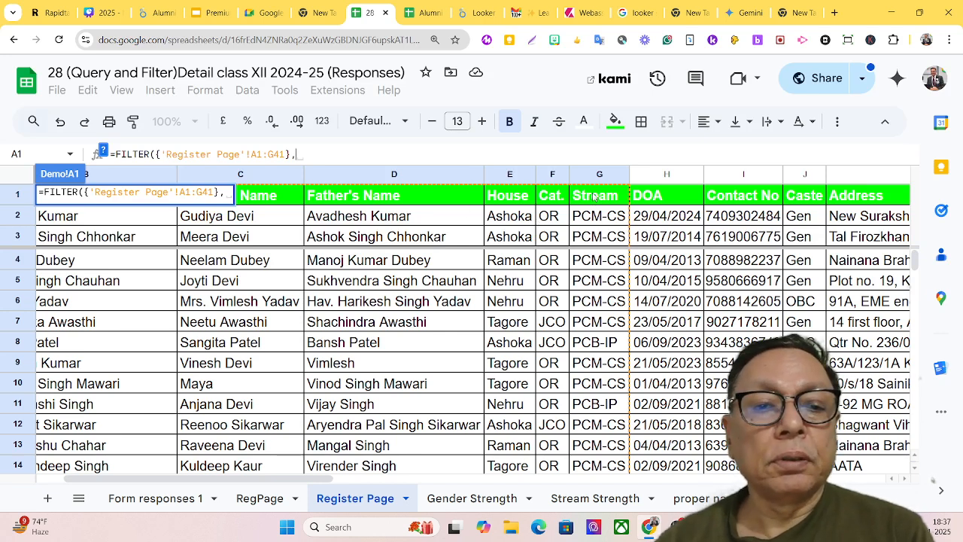
left_click_drag(594, 196, 593, 374)
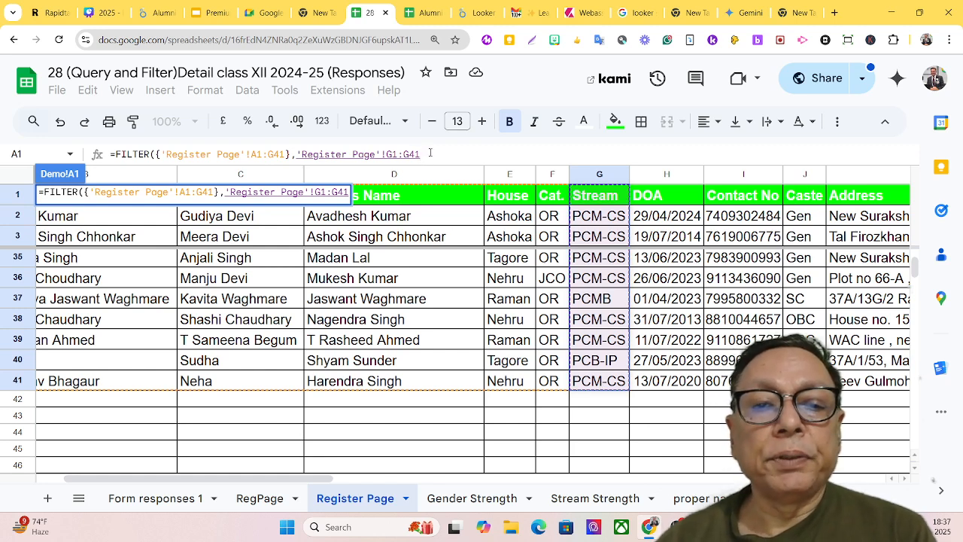
type("=")
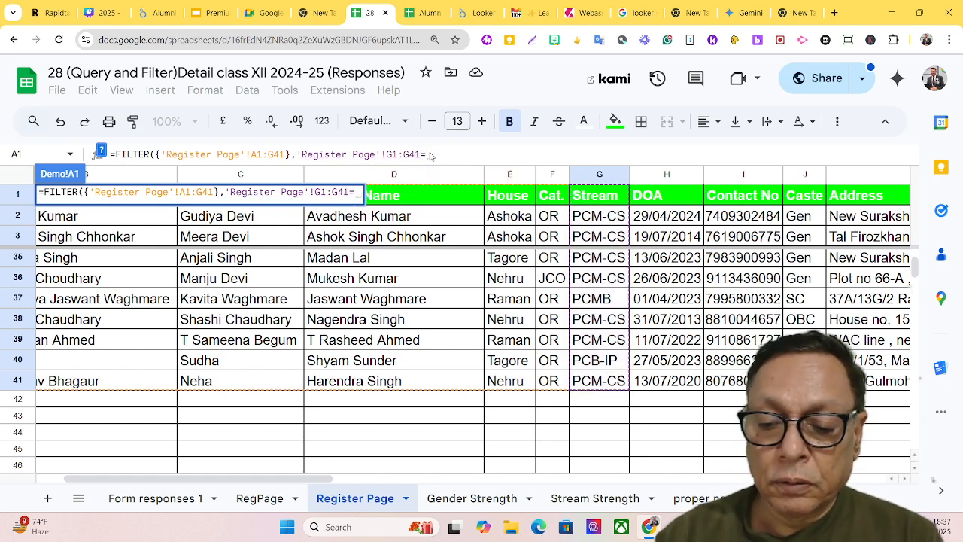
type("\"PCM")
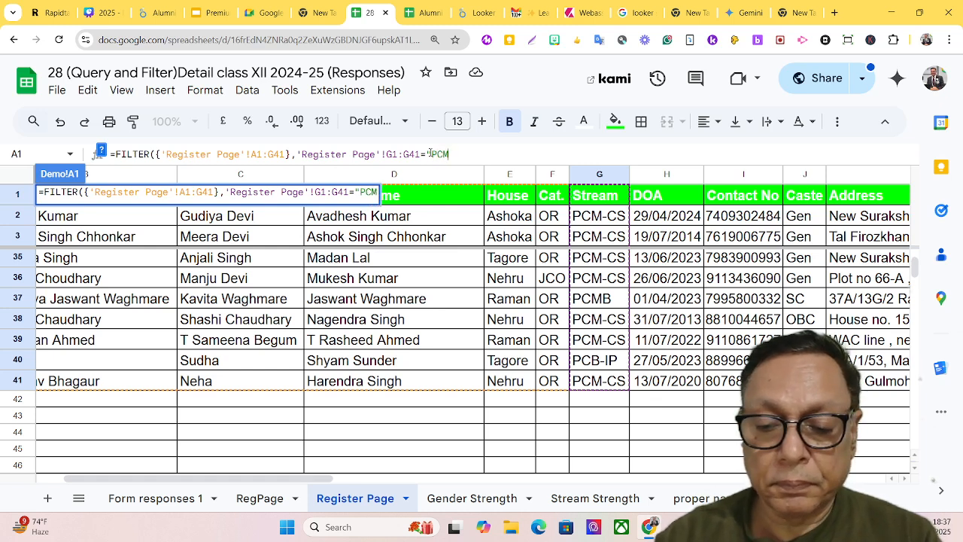
type("-CS")
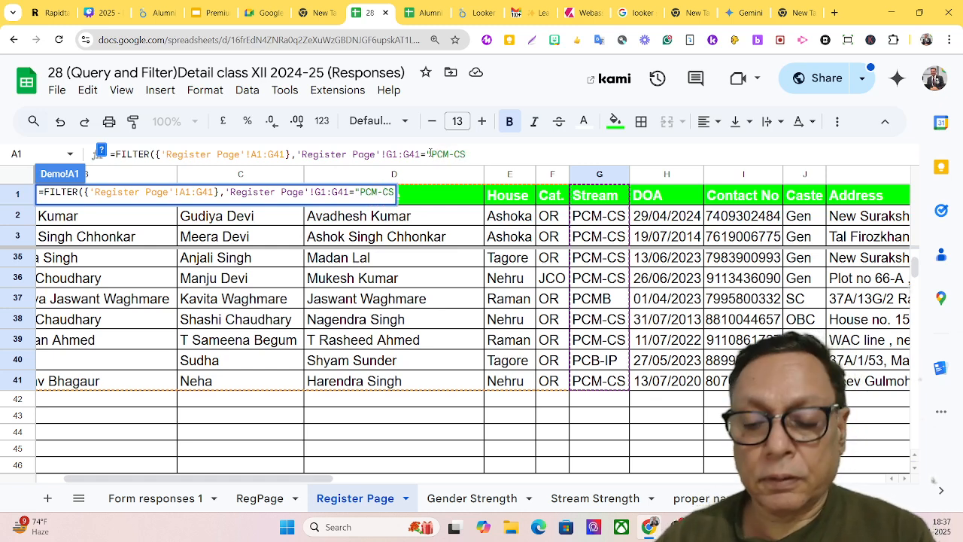
type("\"")
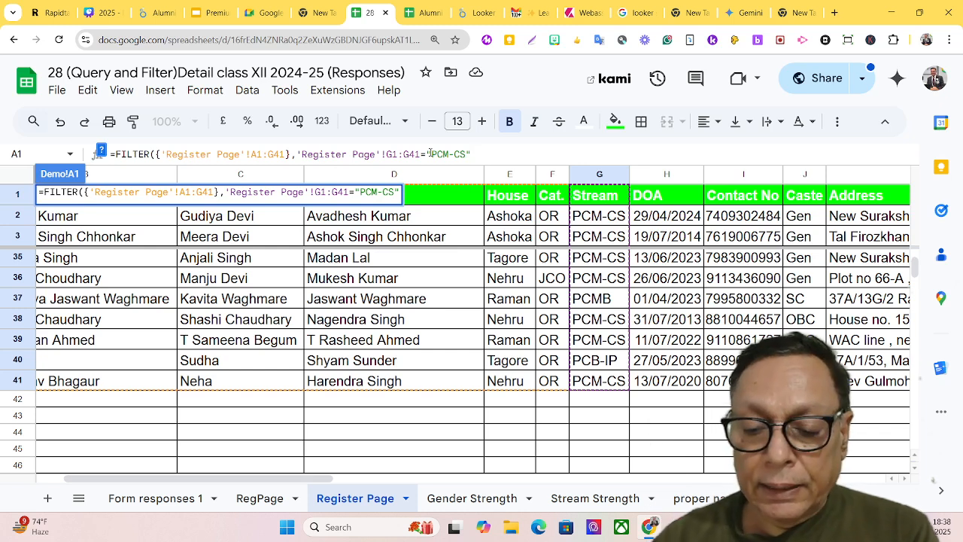
type(",")
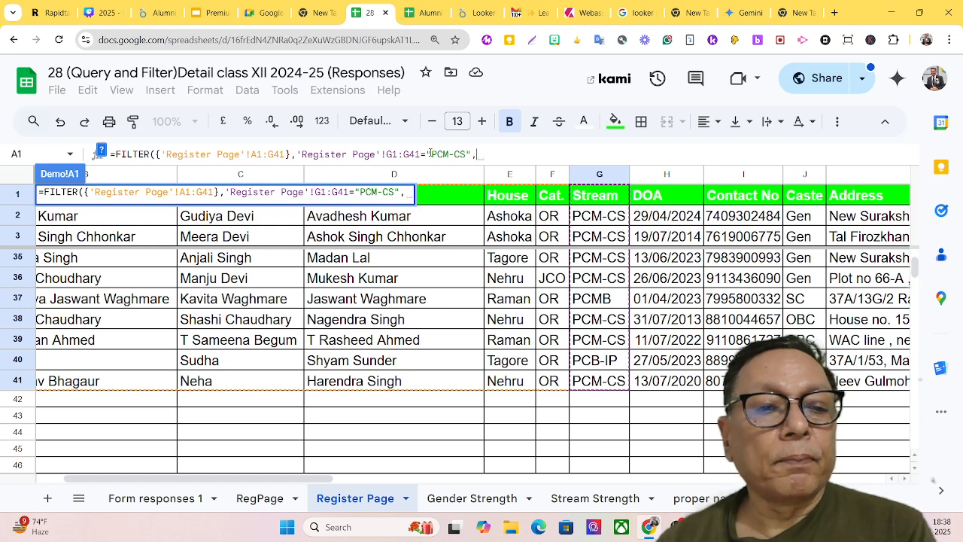
left_click(102, 152)
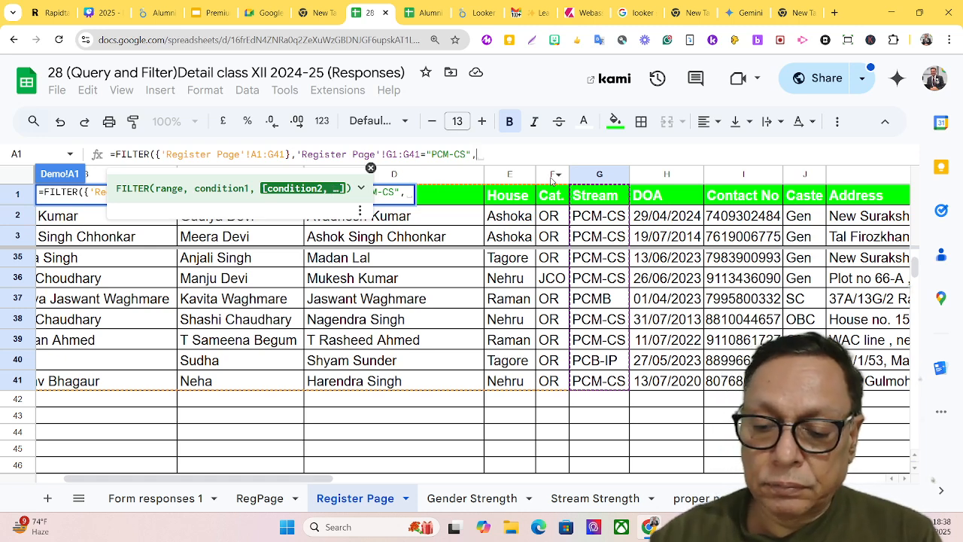
key("BackSpace")
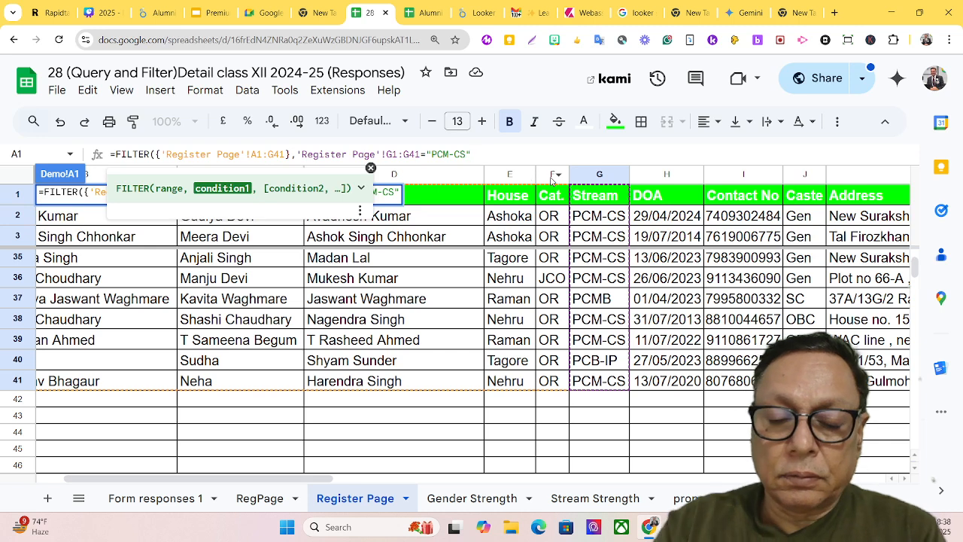
type(")")
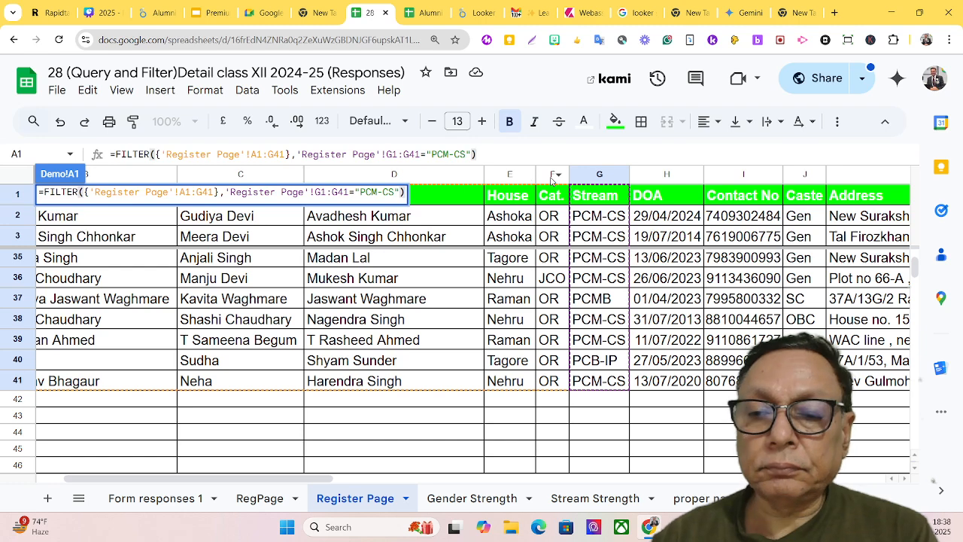
key("Return")
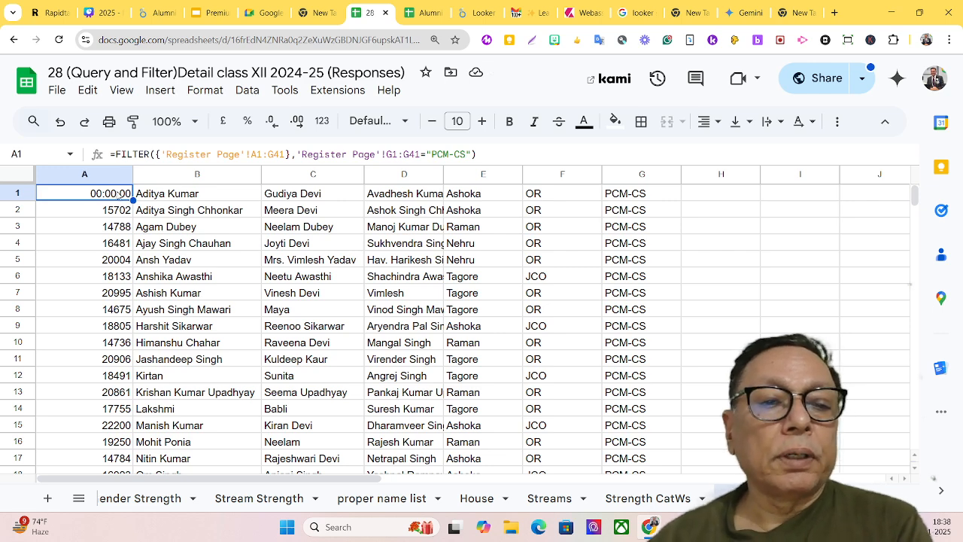
Set cell A1's number format to Automatic and review the filtered rows
left_click(213, 98)
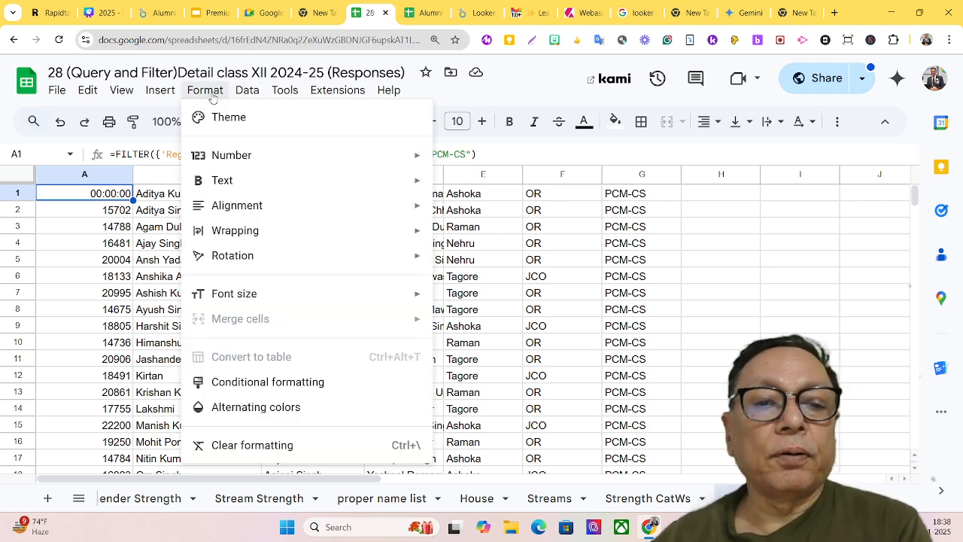
mouse_move(251, 155)
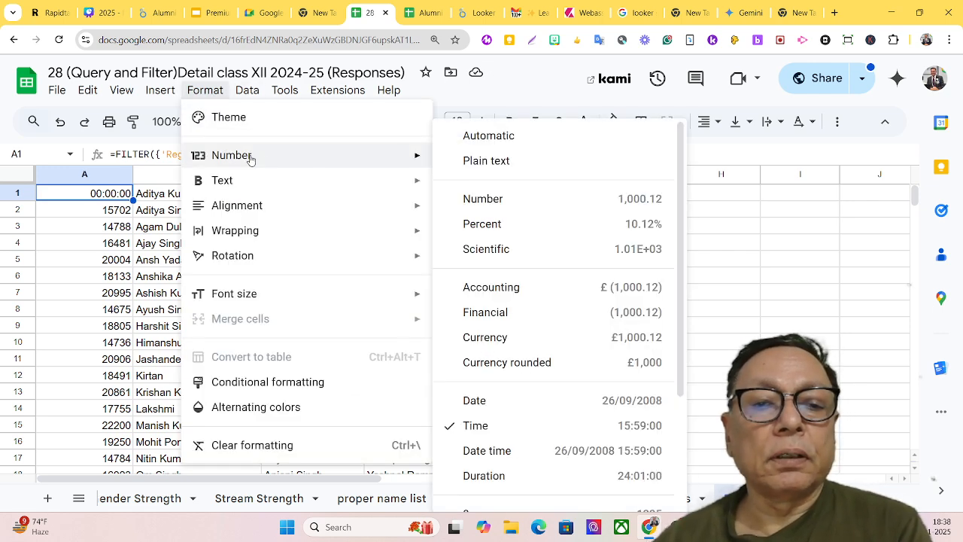
left_click(510, 136)
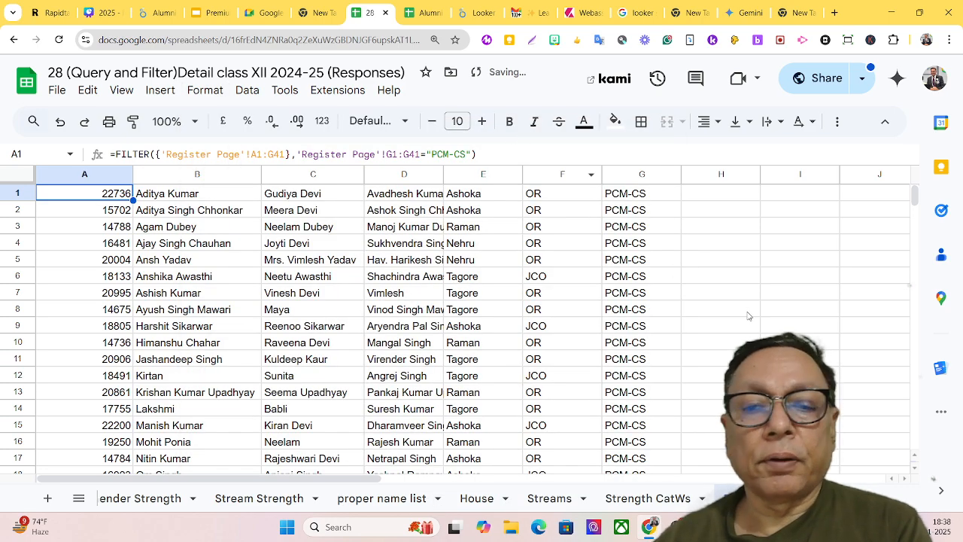
scroll(750, 284, "down", 5)
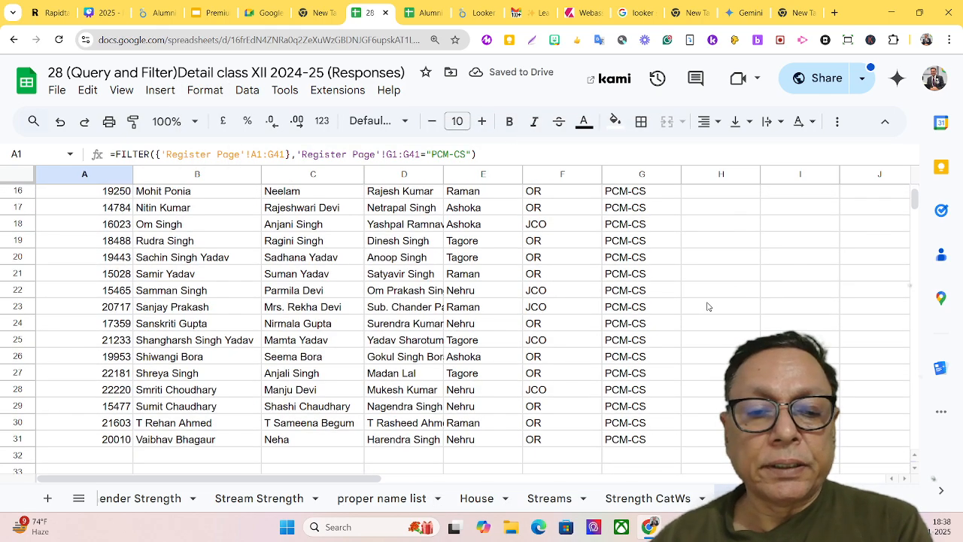
scroll(678, 308, "up", 1)
scroll(679, 309, "up", 4)
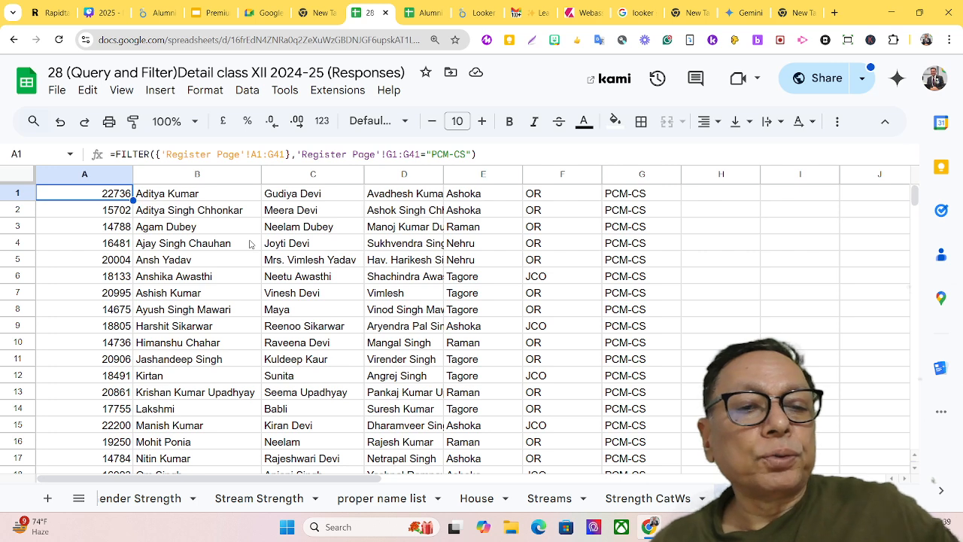
Wrap cell A1's FILTER formula in SORT and set the sort column argument to 1
left_click(114, 153)
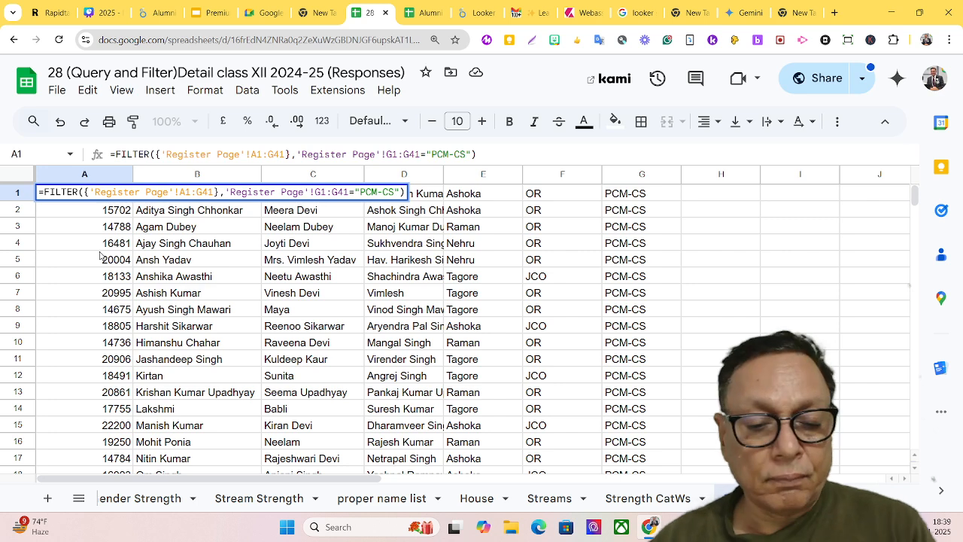
type("sort")
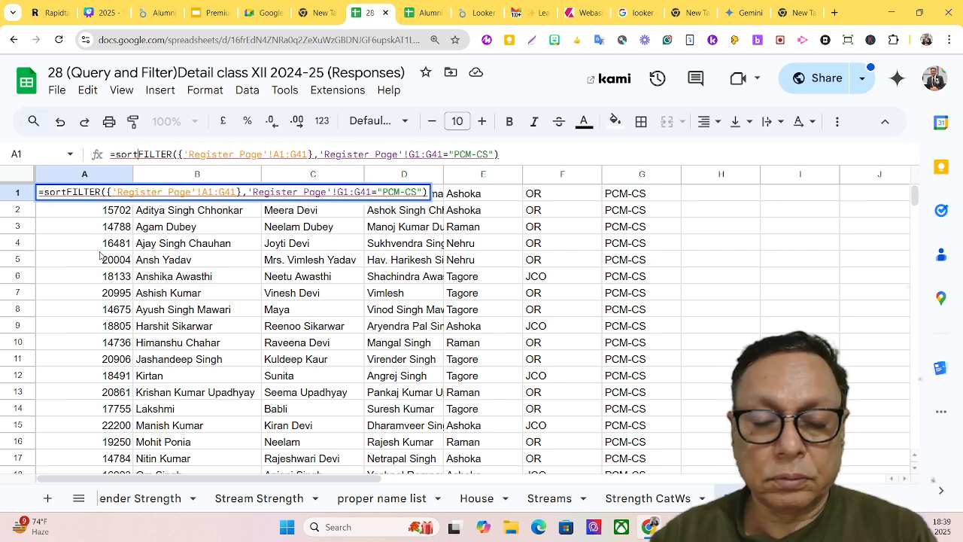
type("(")
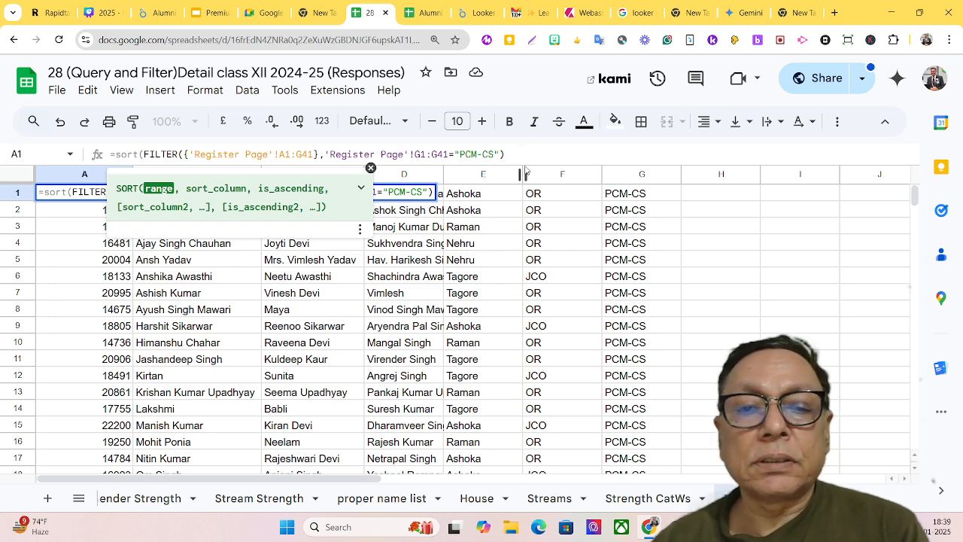
left_click(511, 155)
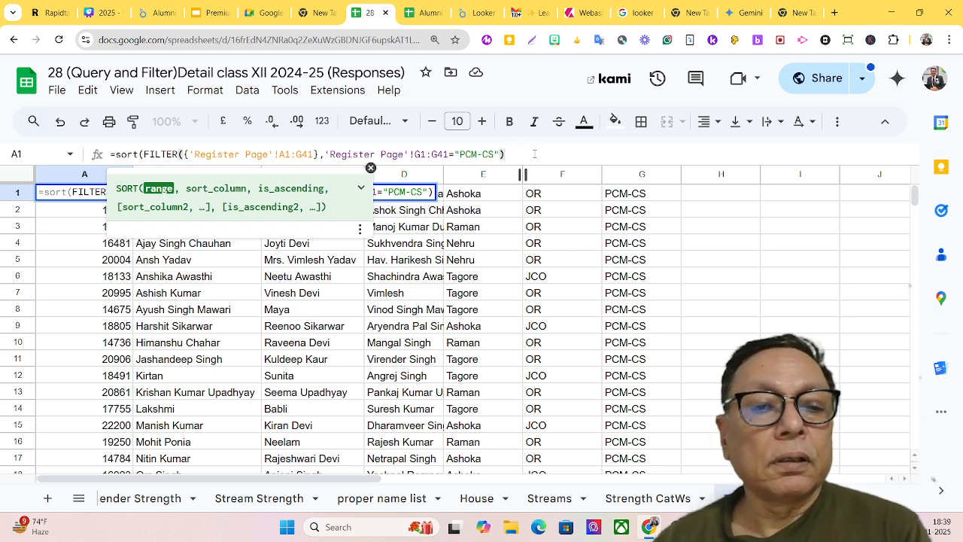
type(",")
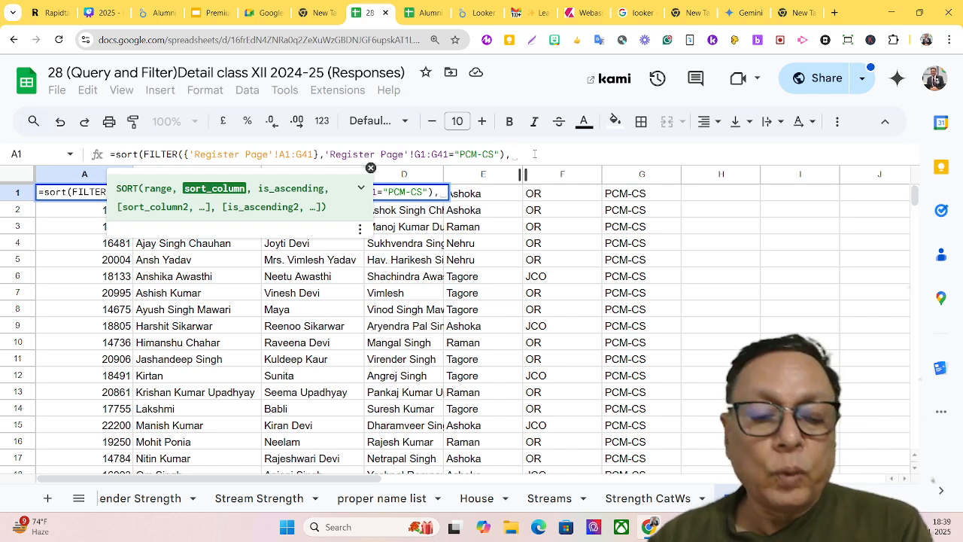
type("1")
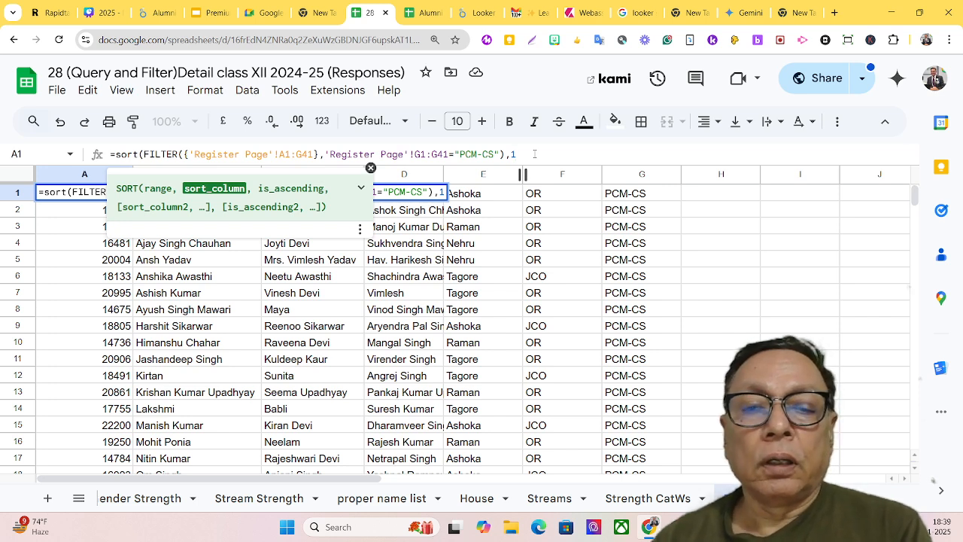
type(",")
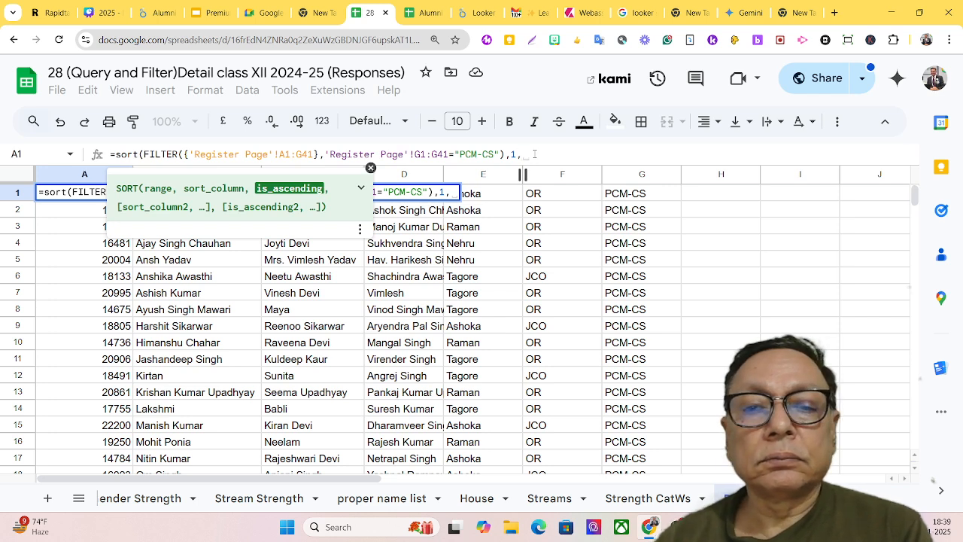
Check the SORT help for is_ascending, then set that argument to 0 and close the parenthesis
left_click(362, 189)
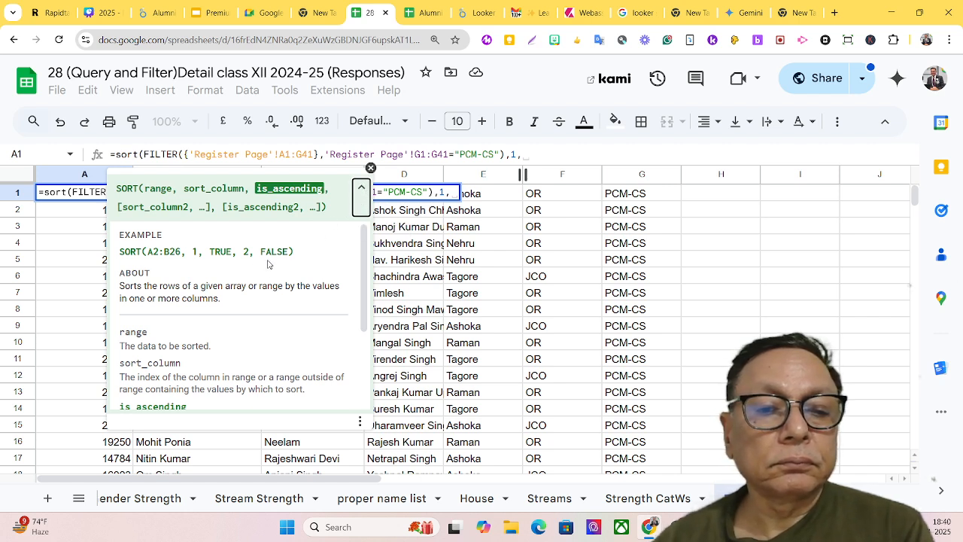
scroll(278, 268, "down", 1)
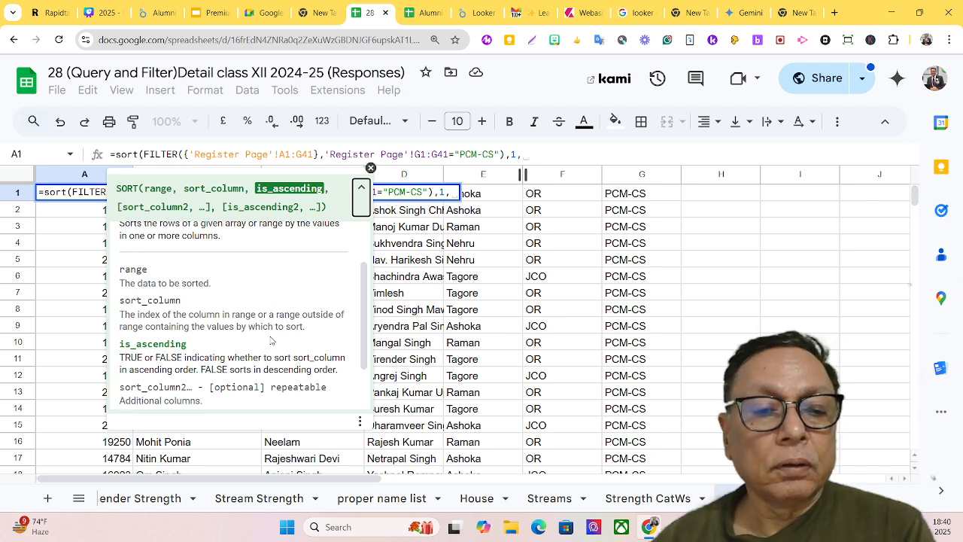
scroll(271, 344, "down", 1)
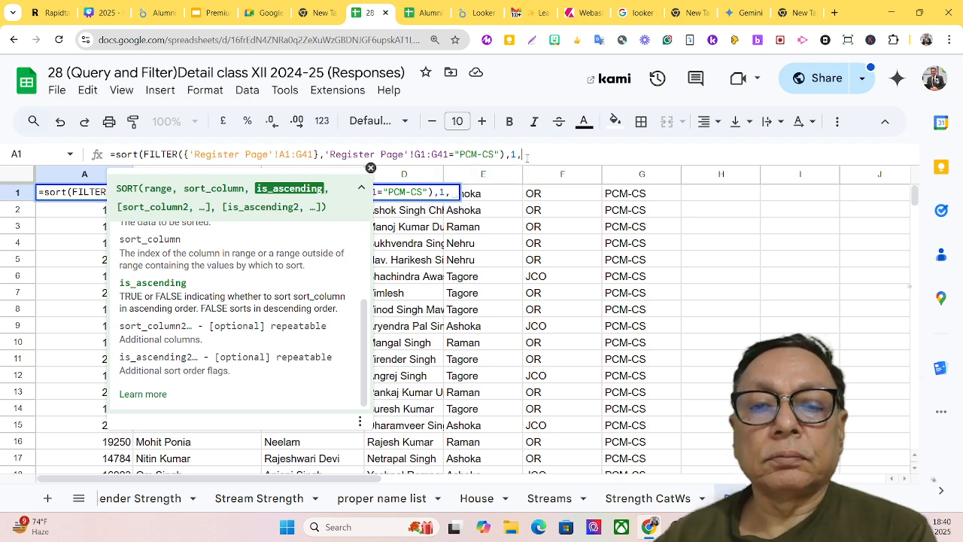
type("0")
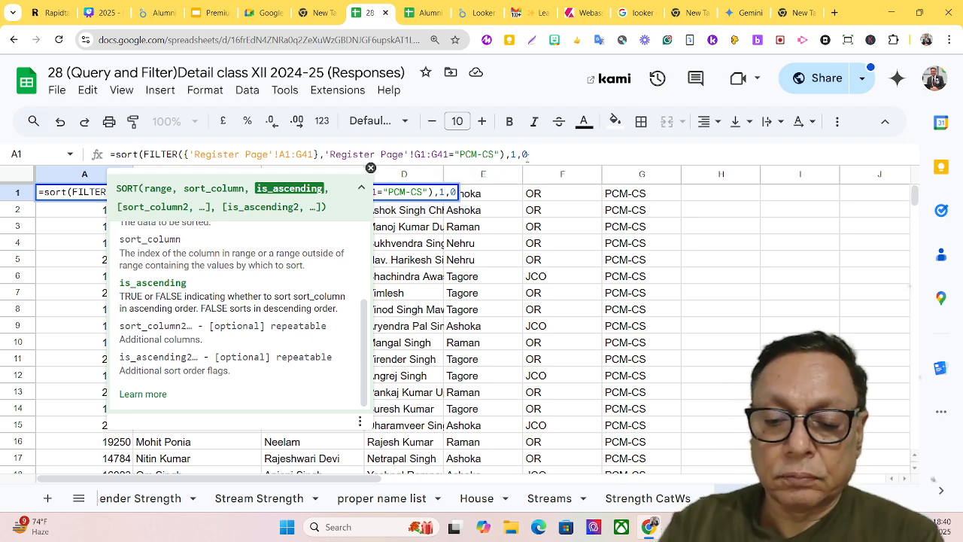
type(")")
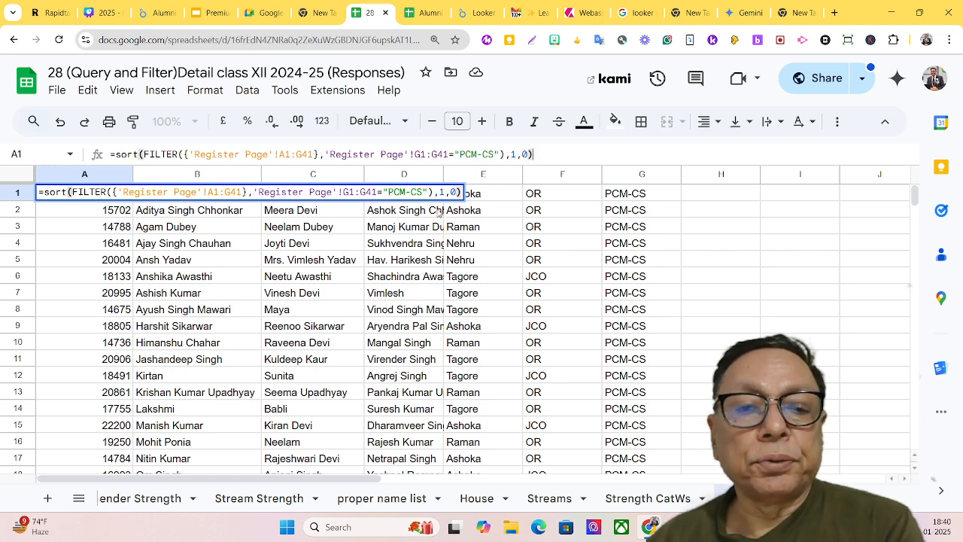
Change the SORT formula's sort column to 2 and enter the formula
double_click(514, 154)
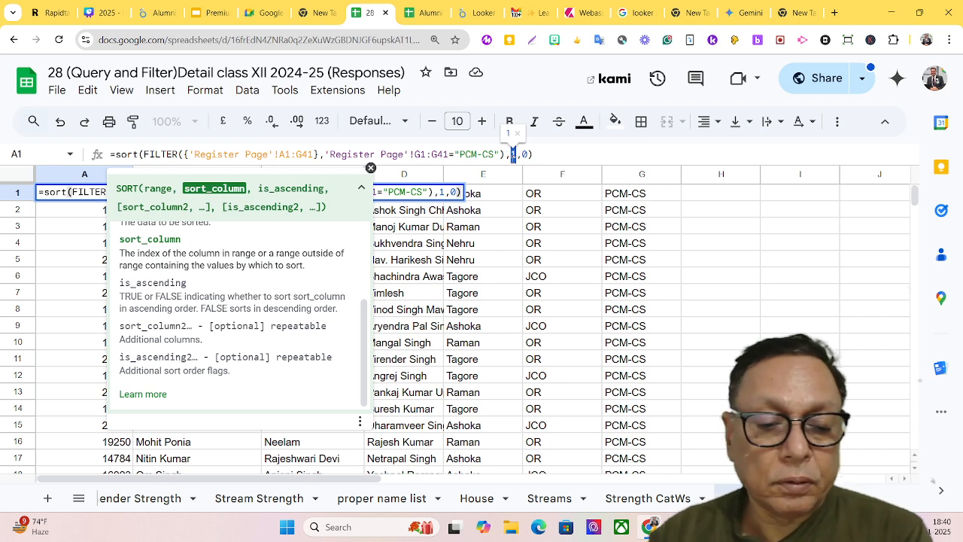
type("2")
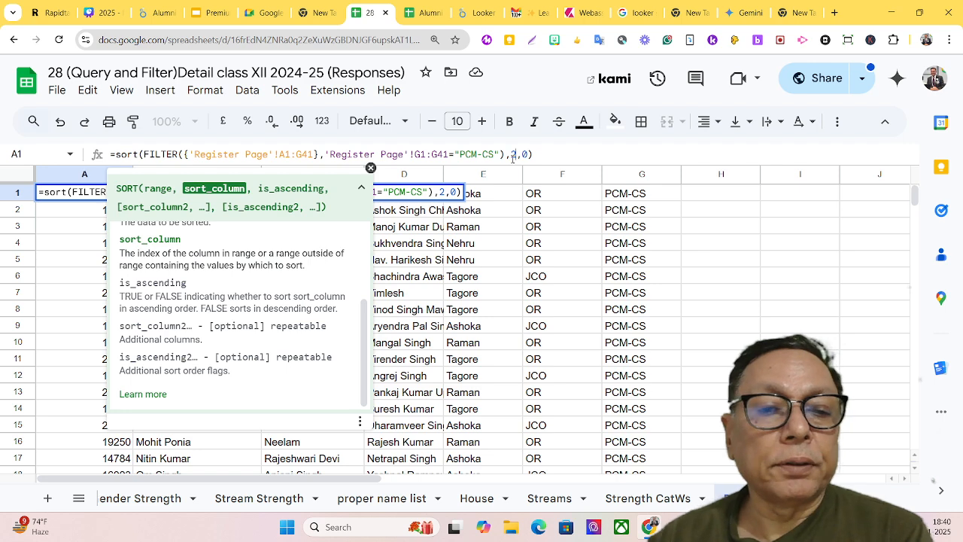
key("Return")
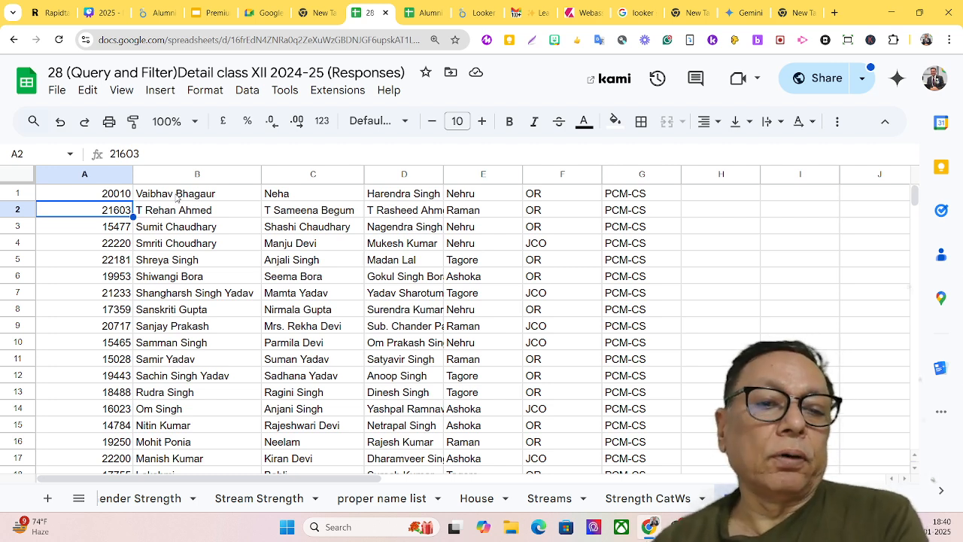
Set the is_ascending argument of the SORT formula in A1 to 1, enter it and review the sorted rows
left_click(114, 198)
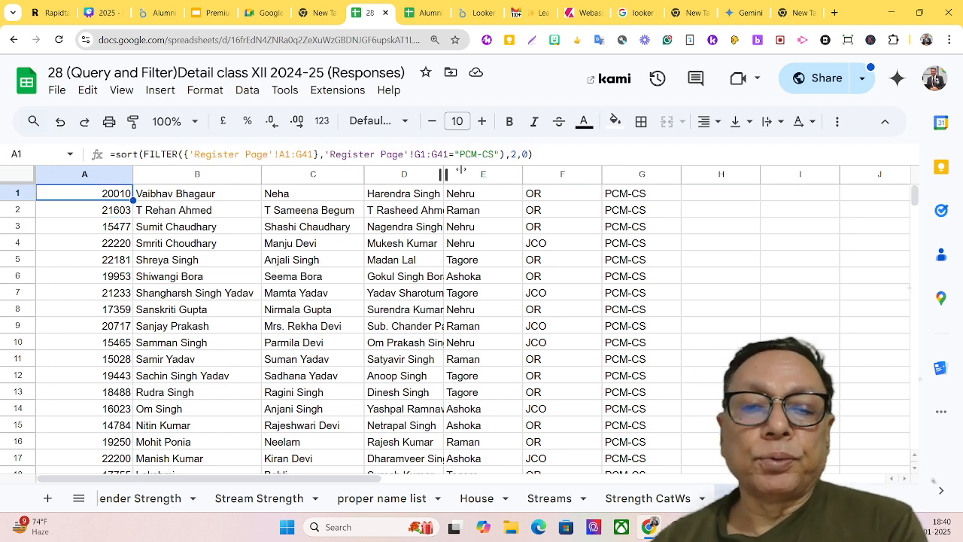
double_click(513, 154)
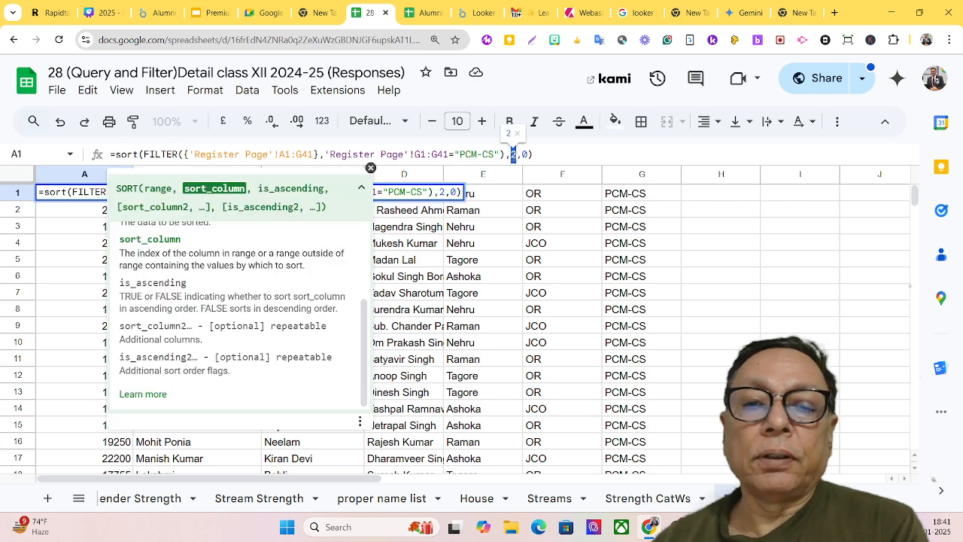
left_click_drag(529, 154, 522, 154)
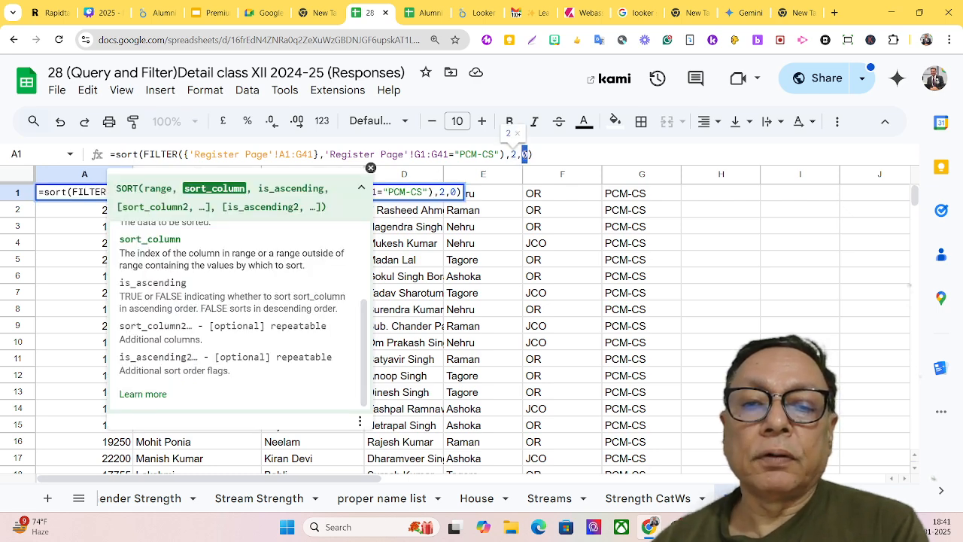
type("1")
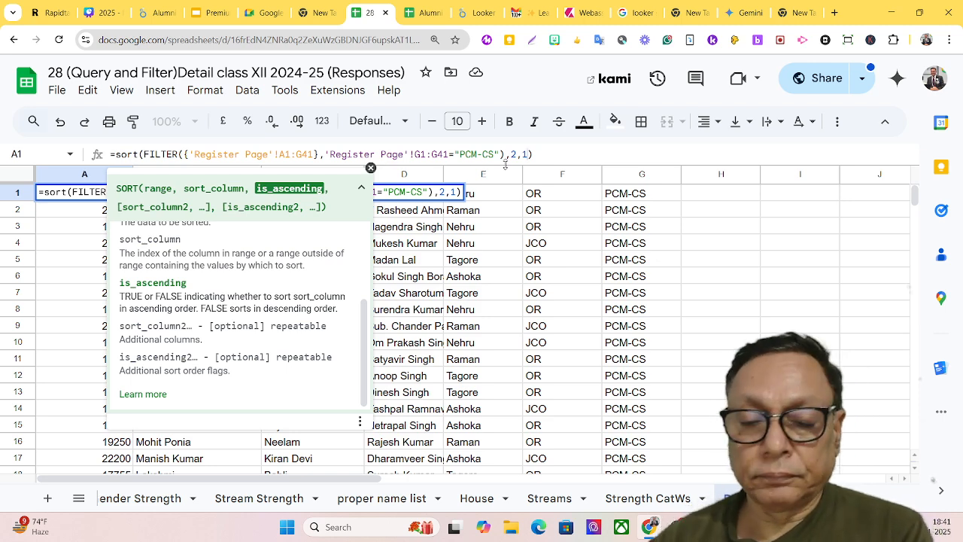
key("Return")
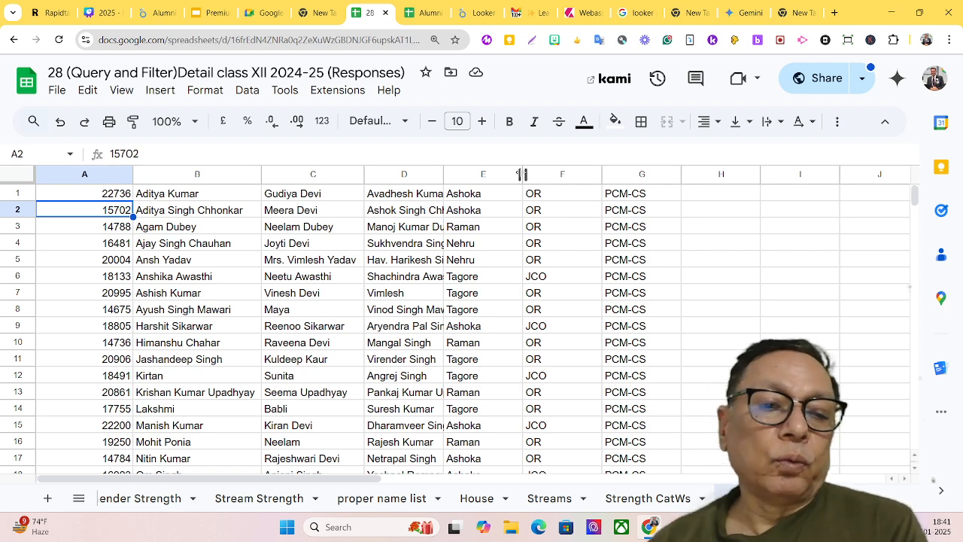
scroll(491, 203, "down", 2)
scroll(490, 203, "down", 5)
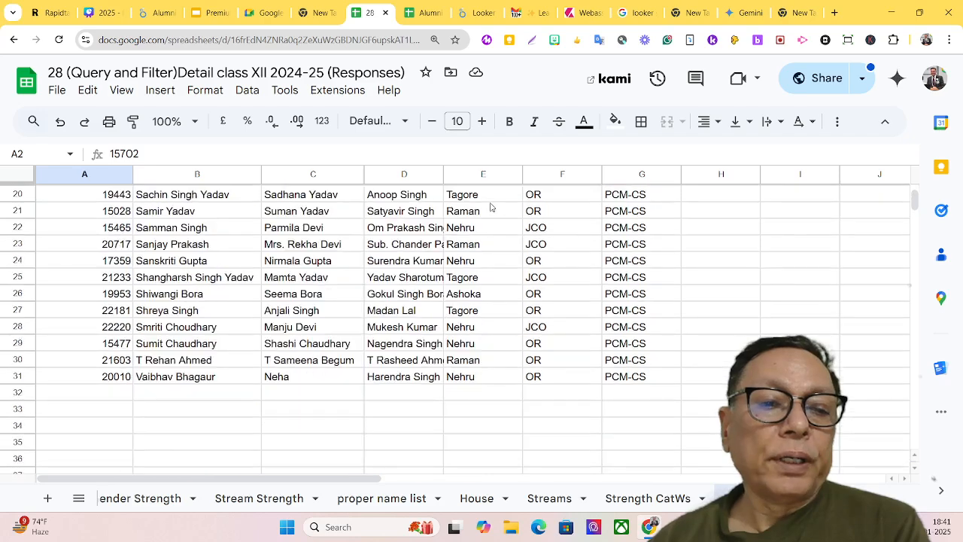
scroll(490, 204, "up", 6)
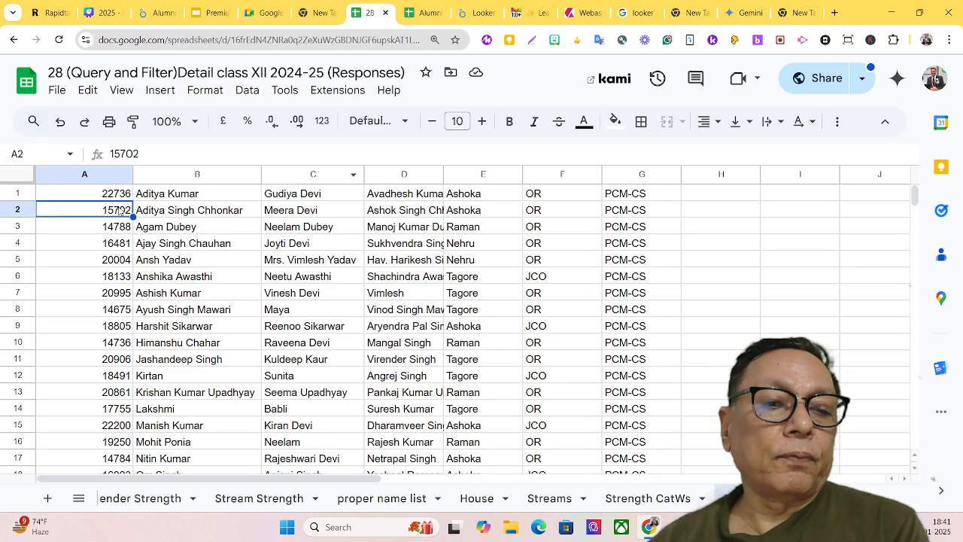
Clear the SORT formula from cell A1 and start a QUERY formula there with an opening curly brace
left_click(98, 194)
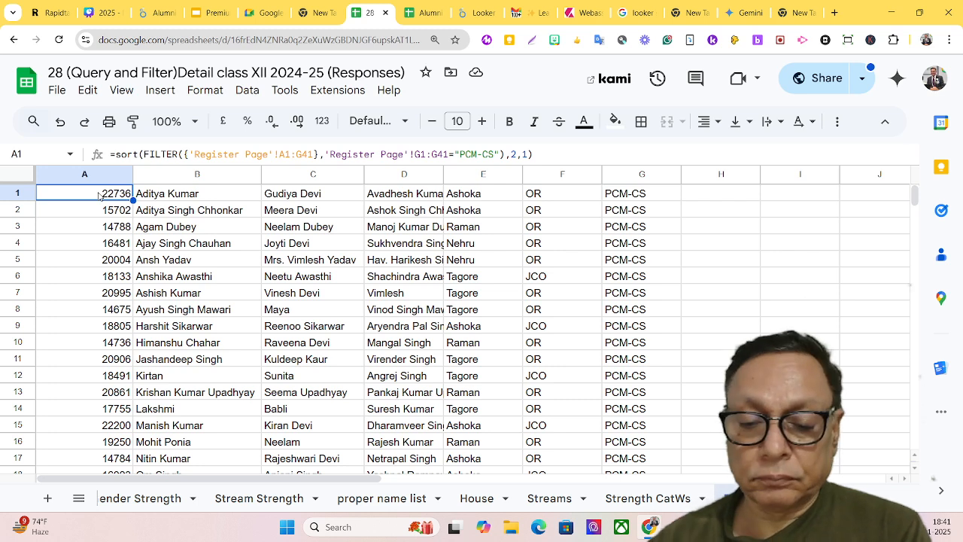
key("Delete")
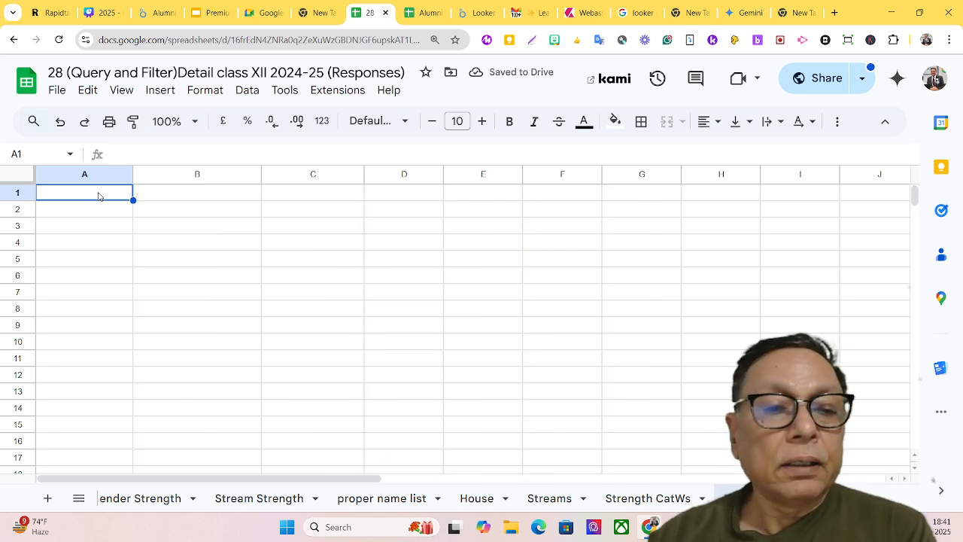
type("=")
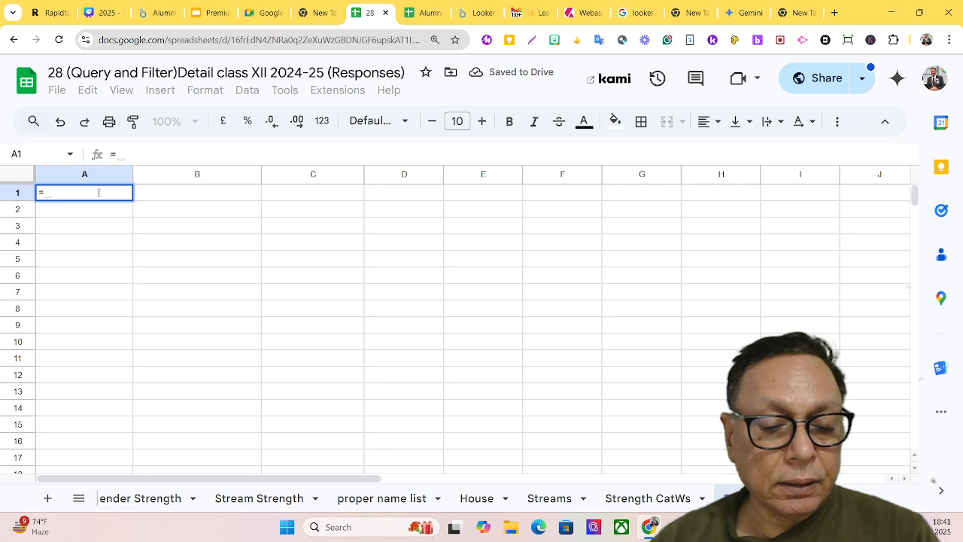
type("que")
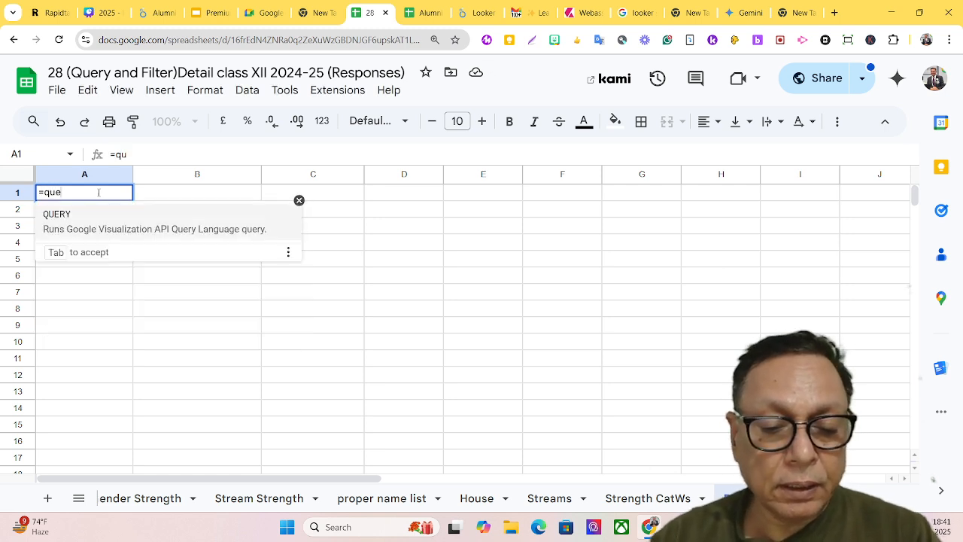
key("Tab")
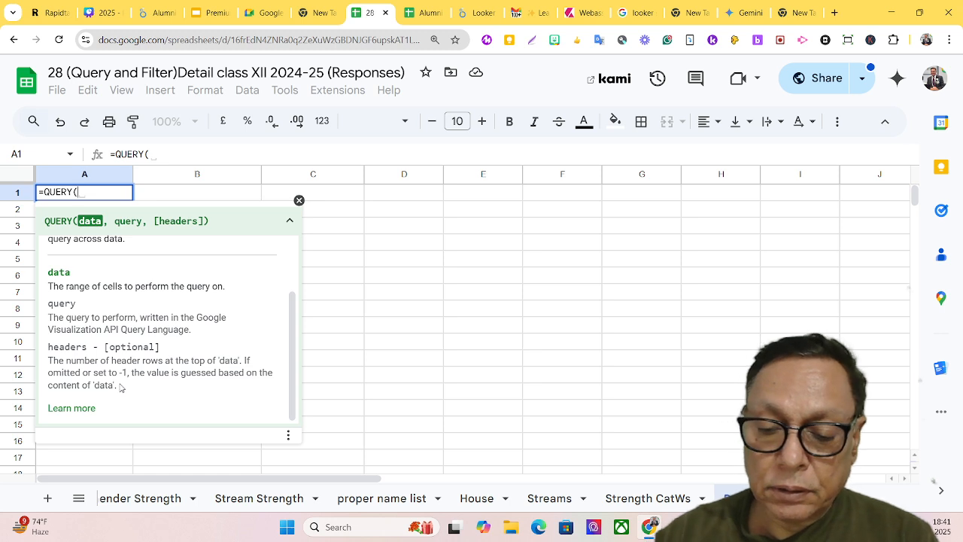
type("{")
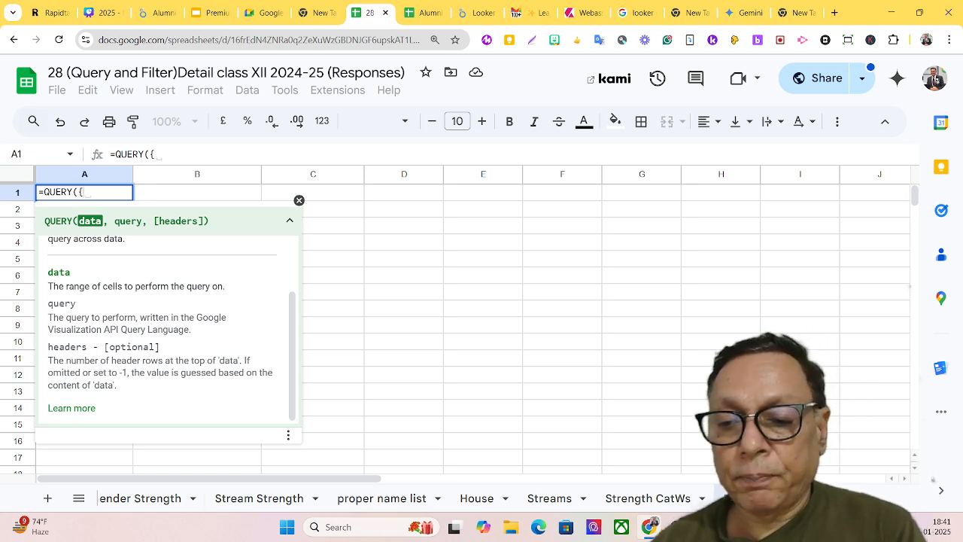
Set the QUERY data to range A1:G41 of the Register Page sheet, closing the curly brace and adding a comma
left_click(803, 498)
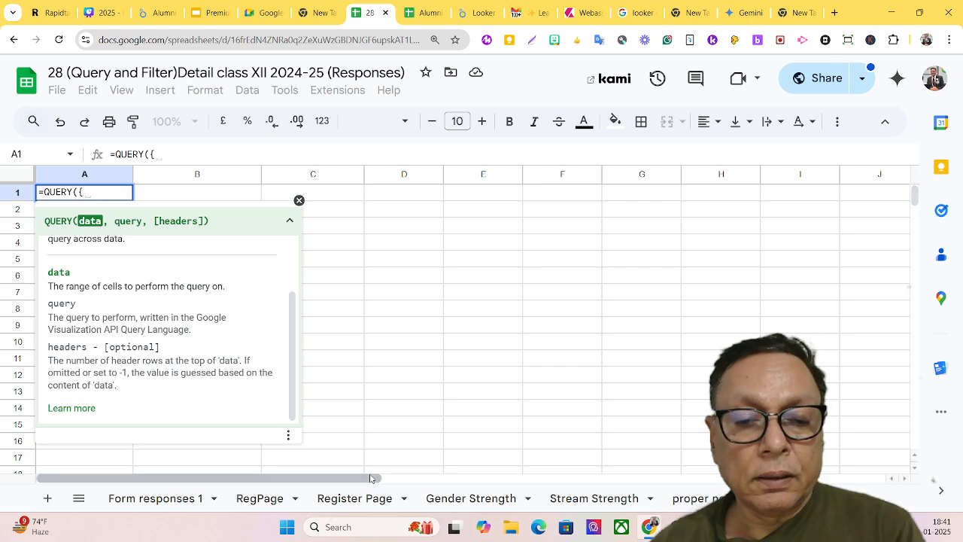
left_click(359, 500)
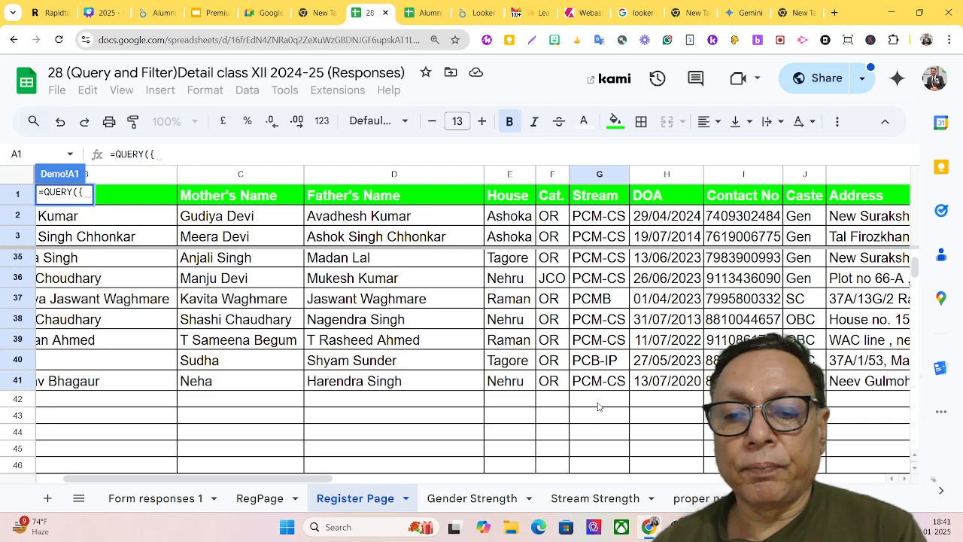
left_click_drag(607, 382, 2, 179)
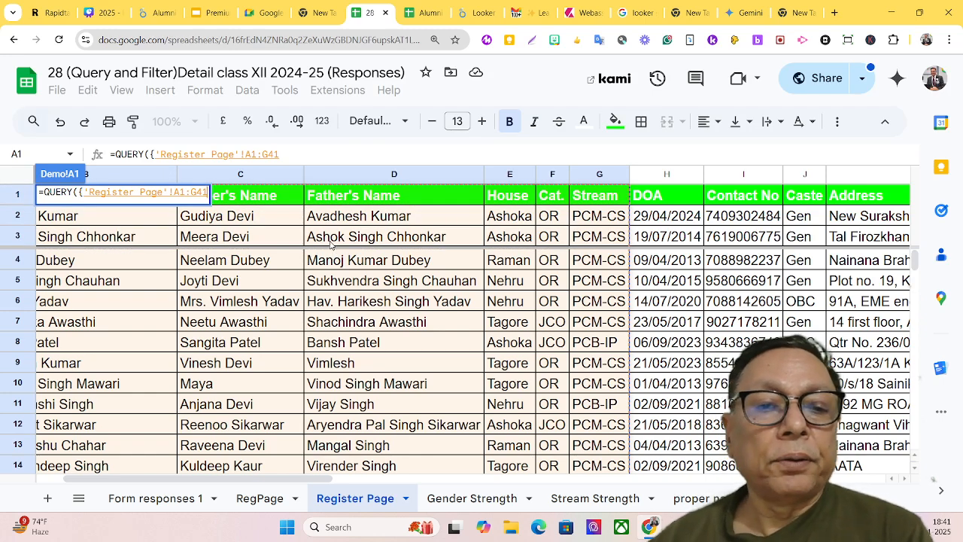
left_click(287, 156)
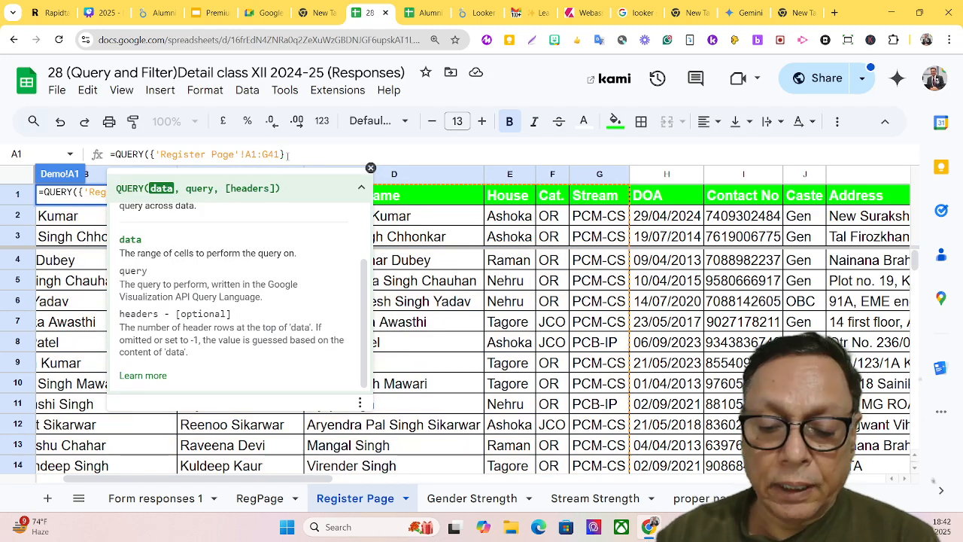
type("},")
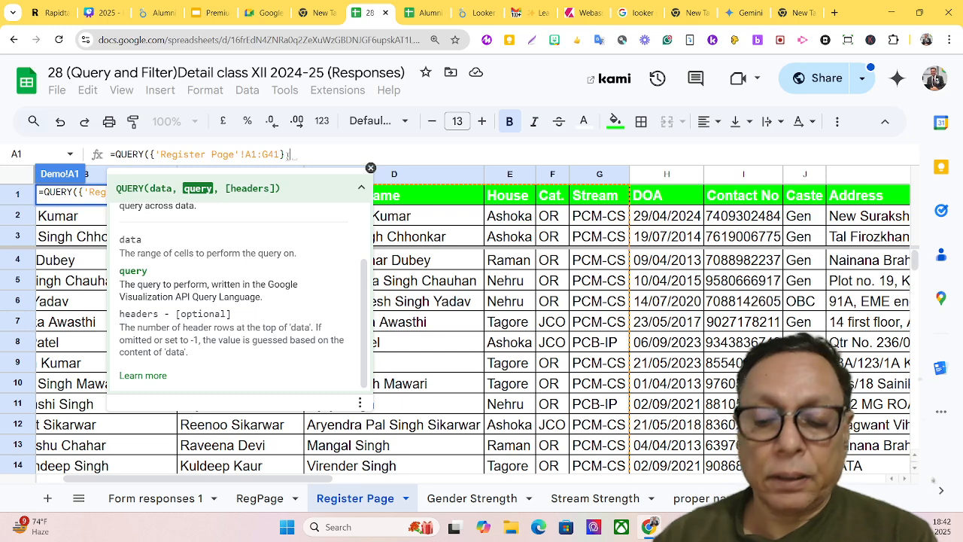
Begin the QUERY string with a Select clause listing Col1, Col2, Col3, Col4 and Col7, and start a where clause
type("\"")
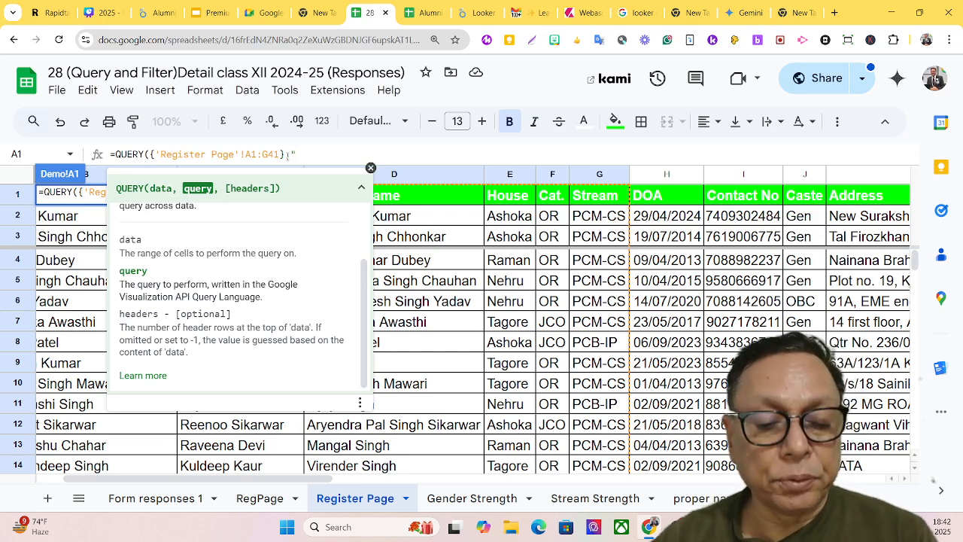
type("Select")
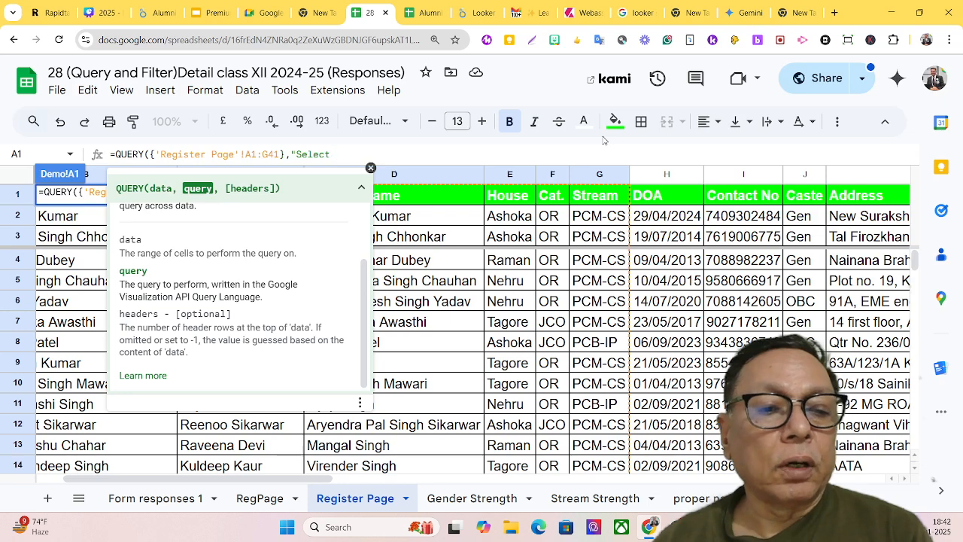
type("Col")
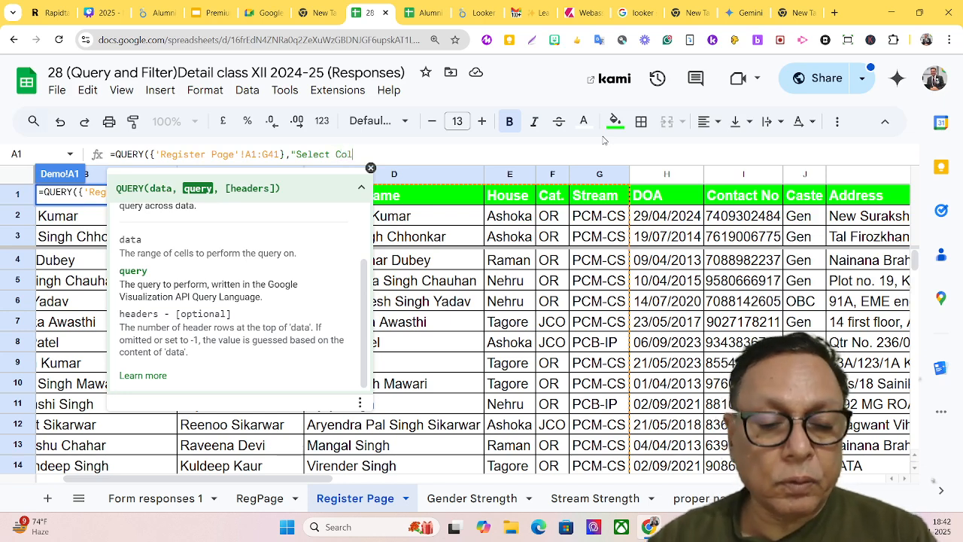
type("1, Col2")
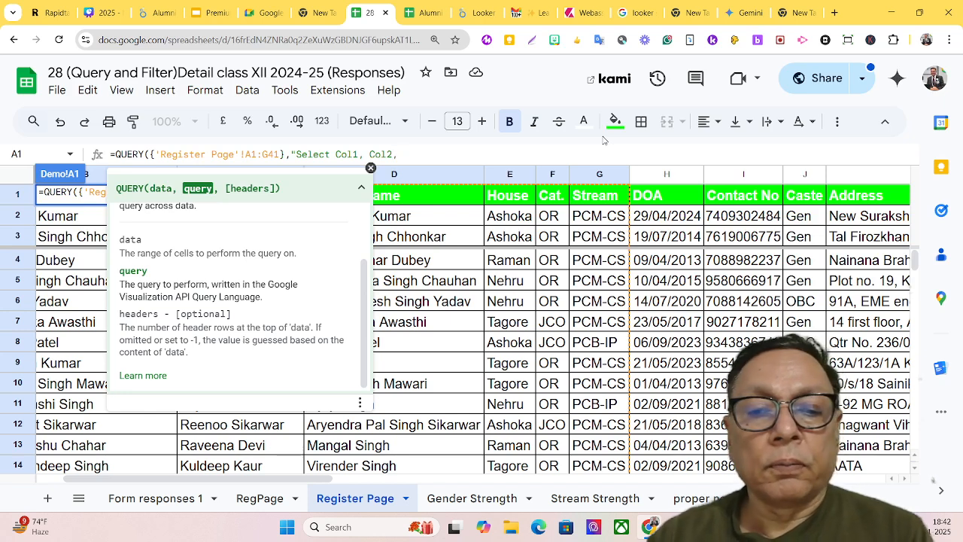
type(", Col3")
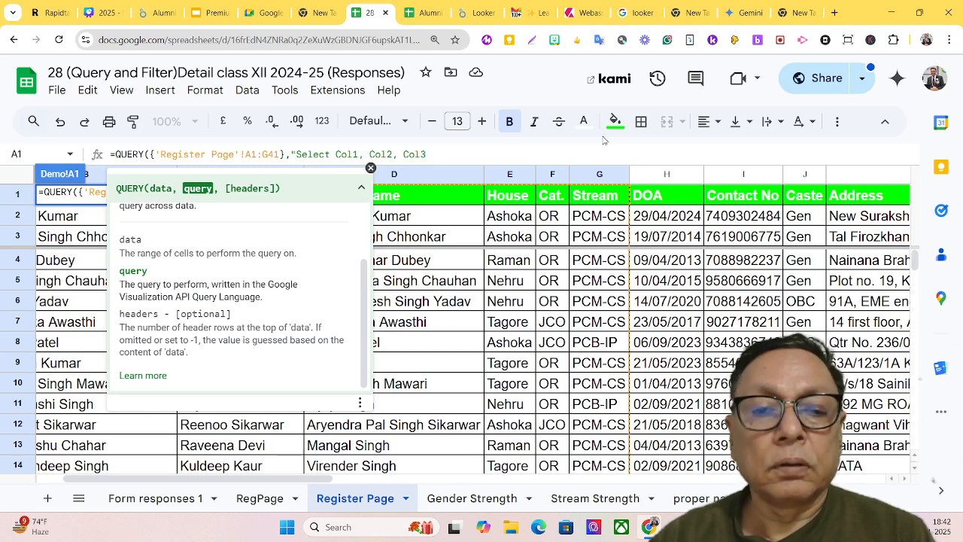
type(", Col")
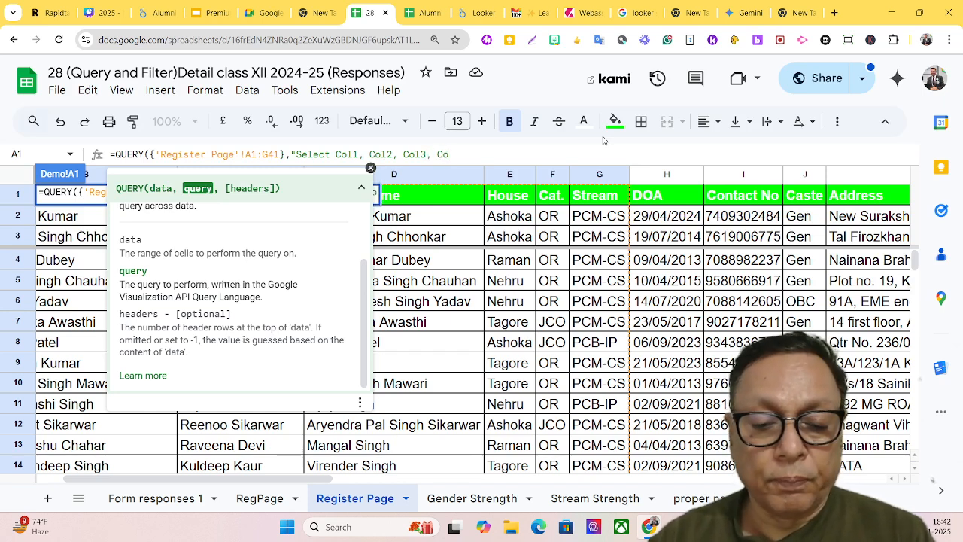
type("4")
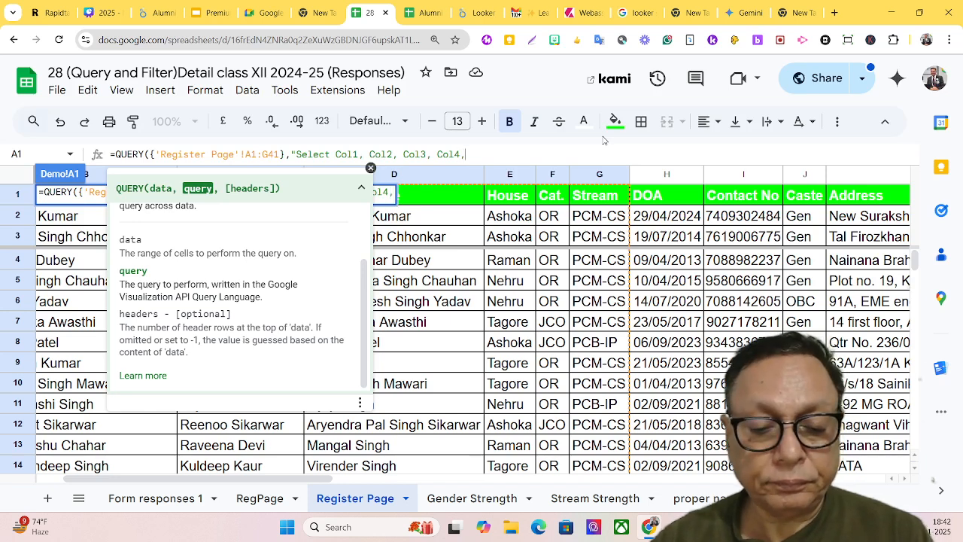
type(",Col")
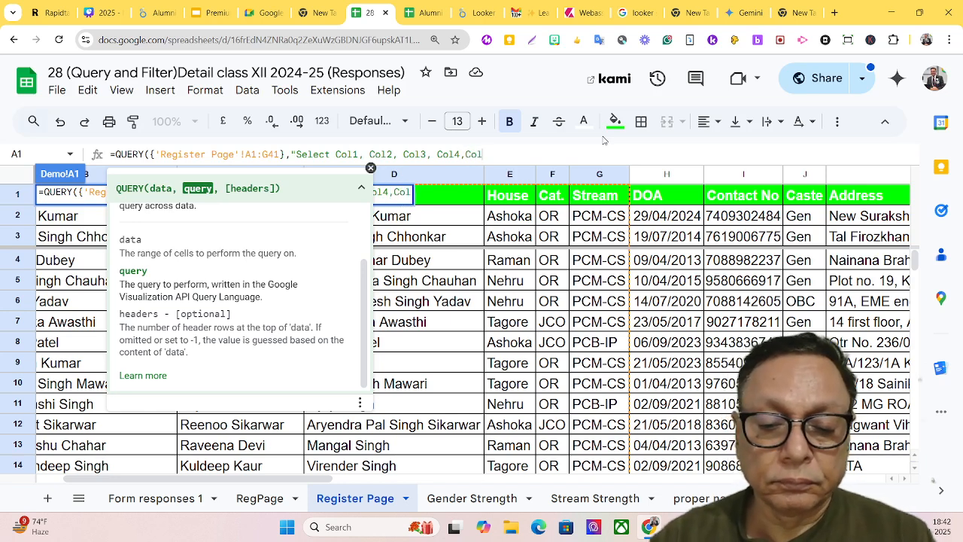
type("7 wh")
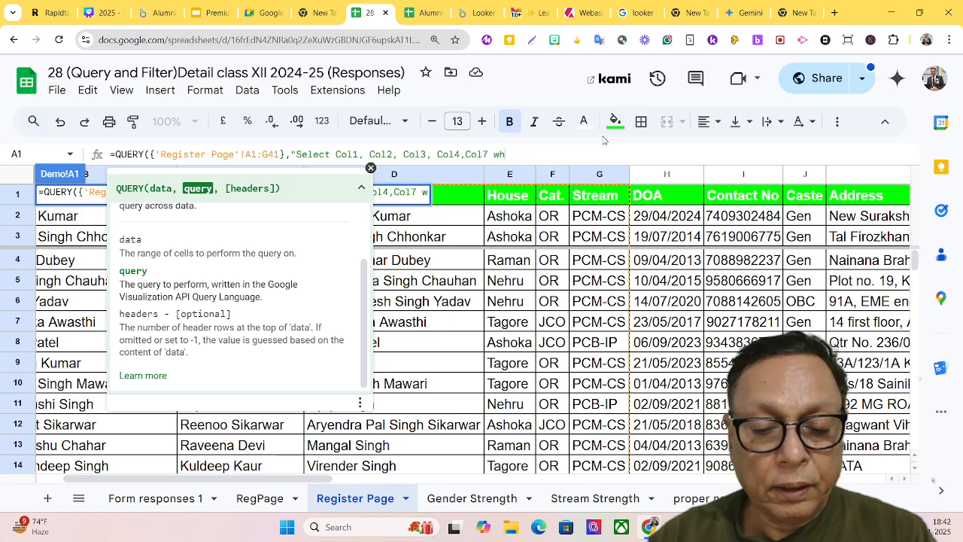
Complete the where condition as Col7='PCM-CS' and close the query string with a double quote
type("ere C")
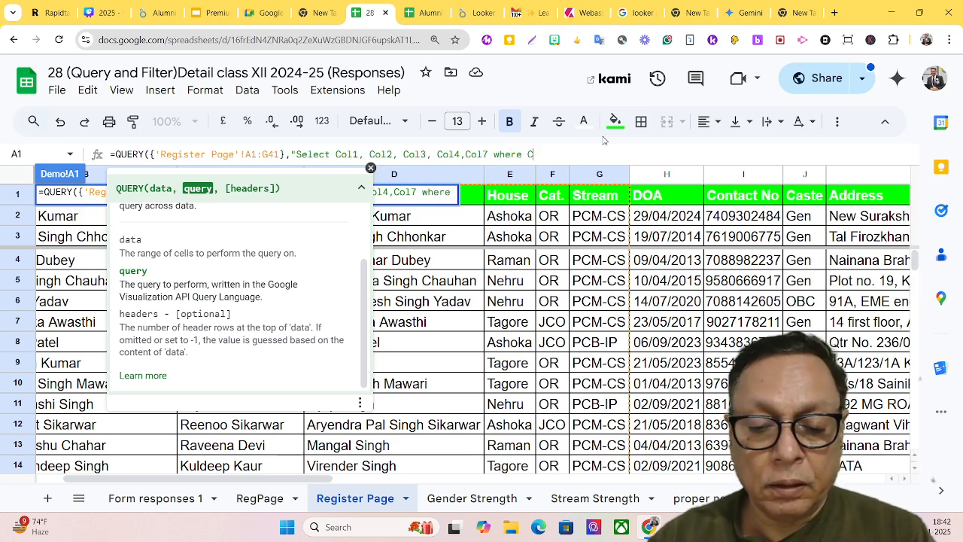
type("ol7=")
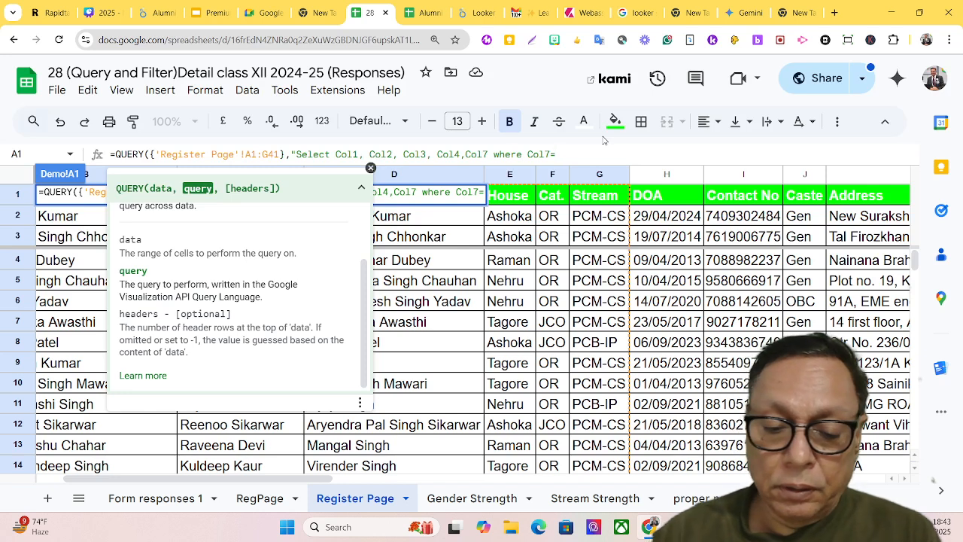
type("'")
type("PC")
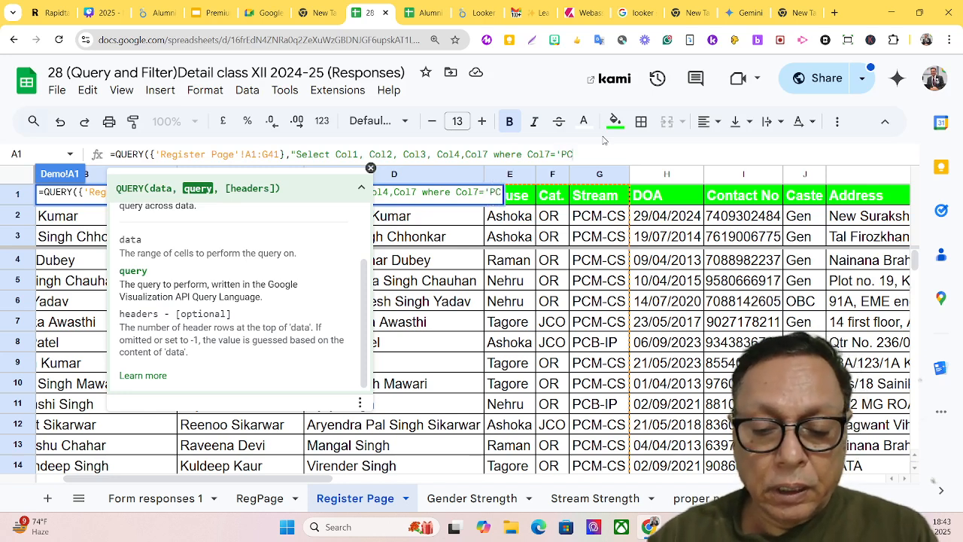
type("M-CS")
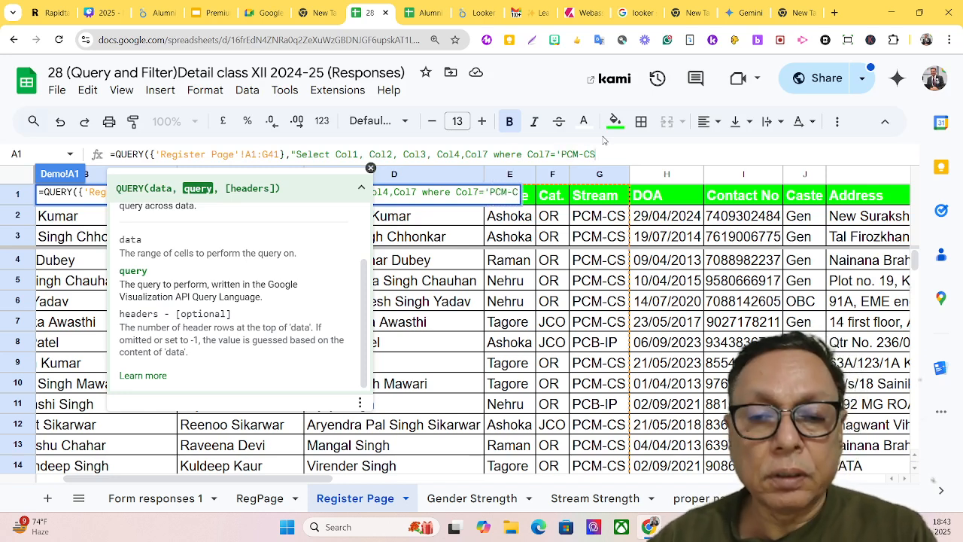
type("'")
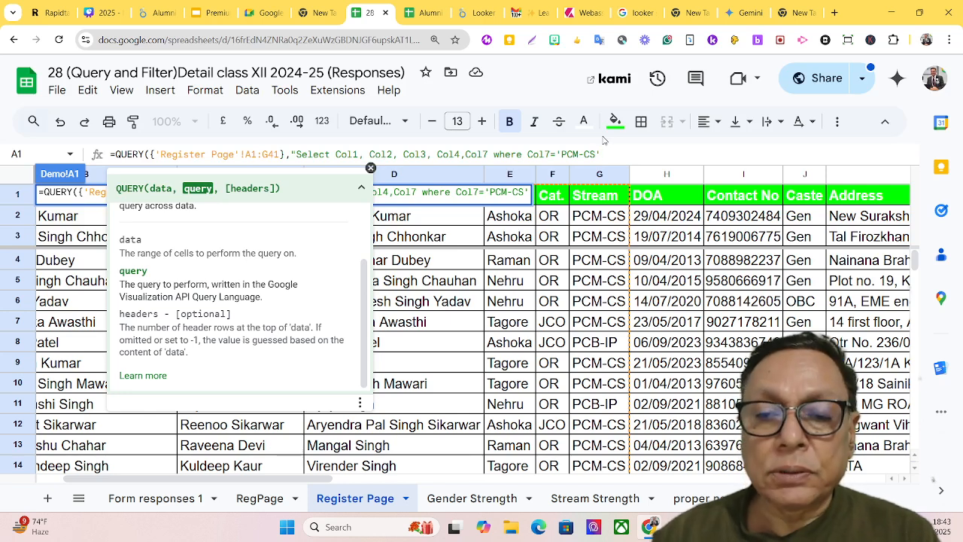
type("\"")
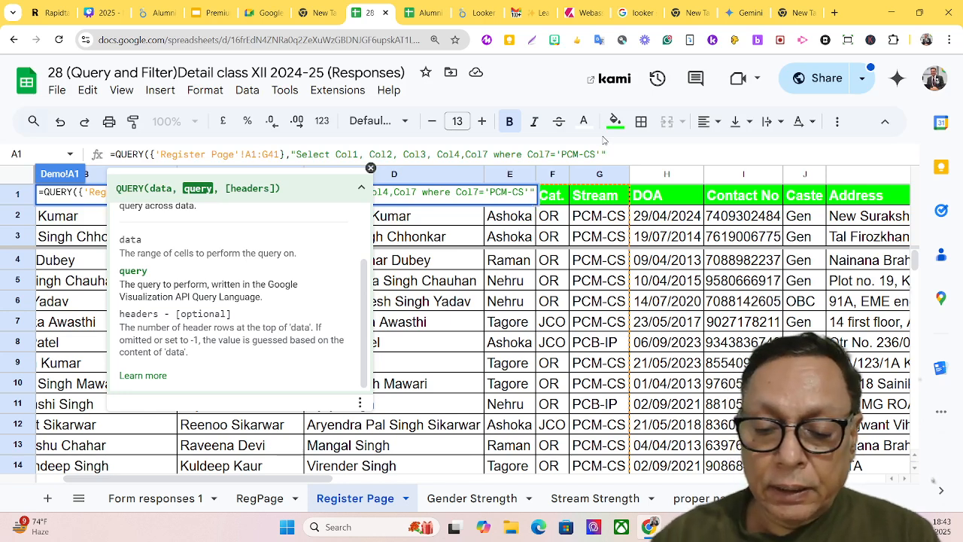
Set the QUERY headers argument to 1, enter the formula and check the returned header row A1:E1
type(",")
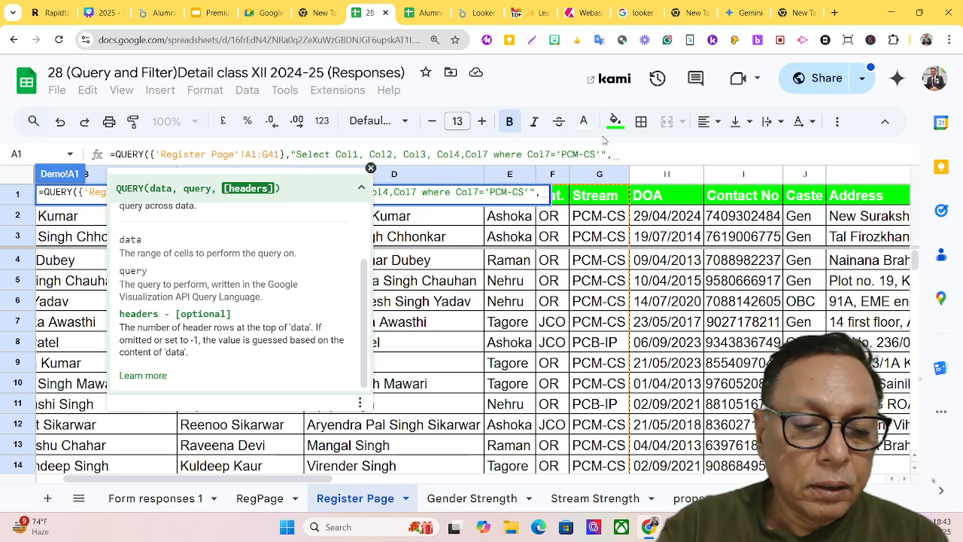
type("1")
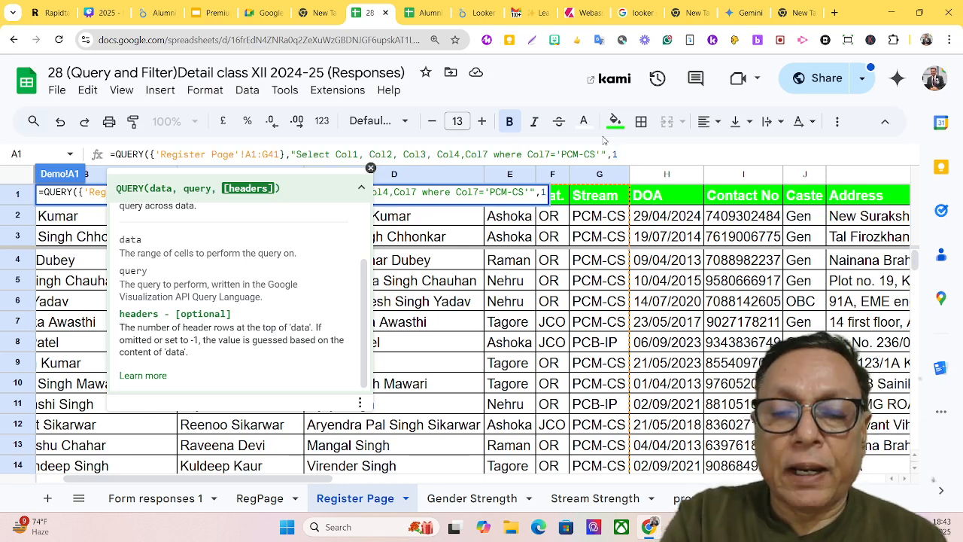
type(")")
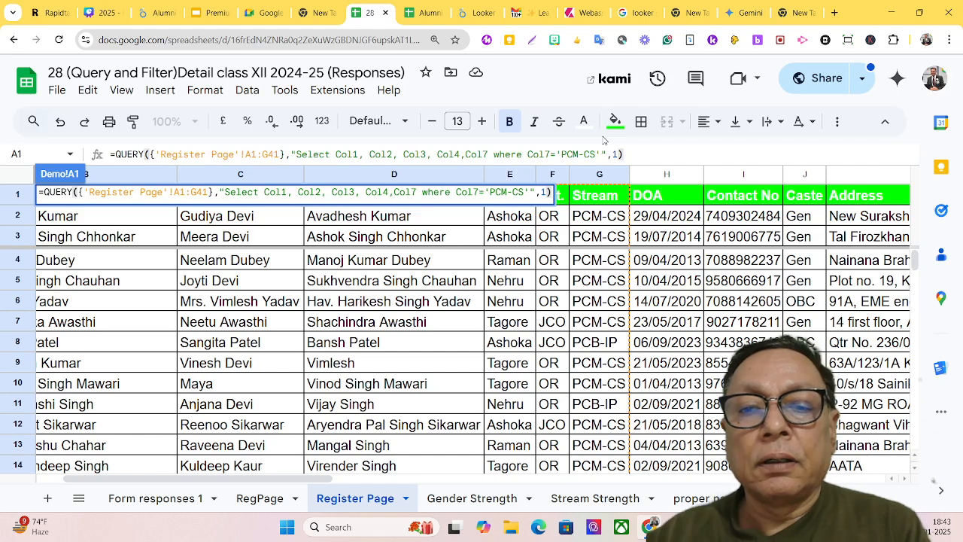
key("Return")
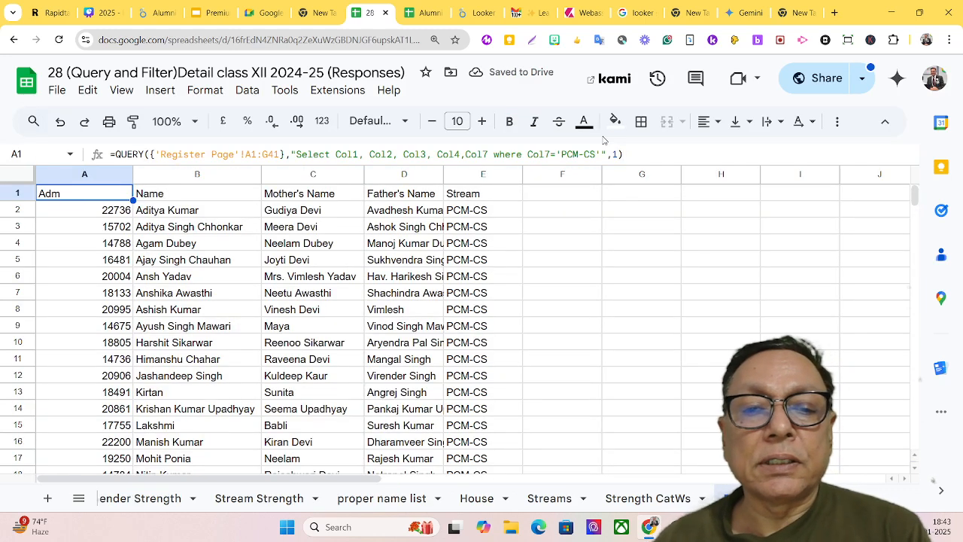
left_click(459, 196)
left_click_drag(458, 196, 78, 201)
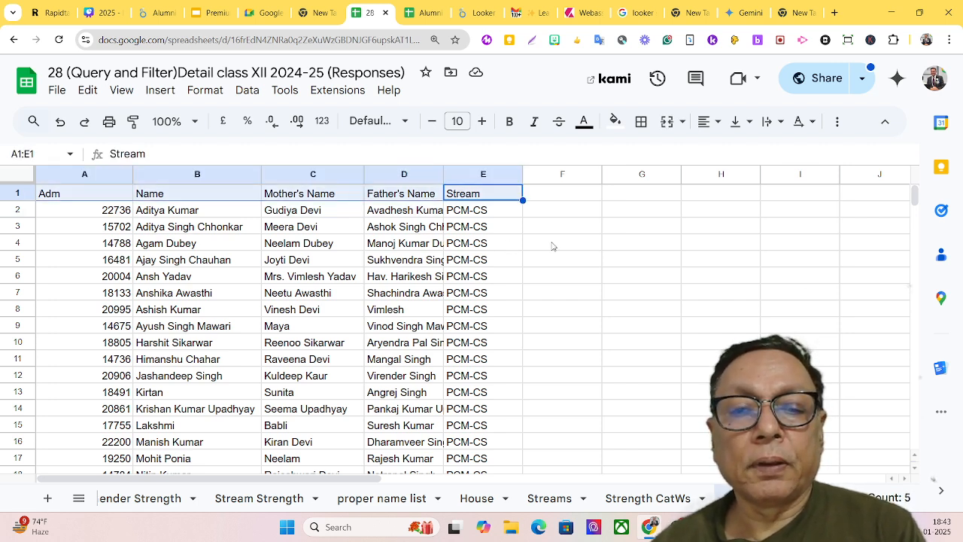
Add "order by Col2 Desc" after the where condition in A1's QUERY, enter it and review the sorted rows
left_click(88, 200)
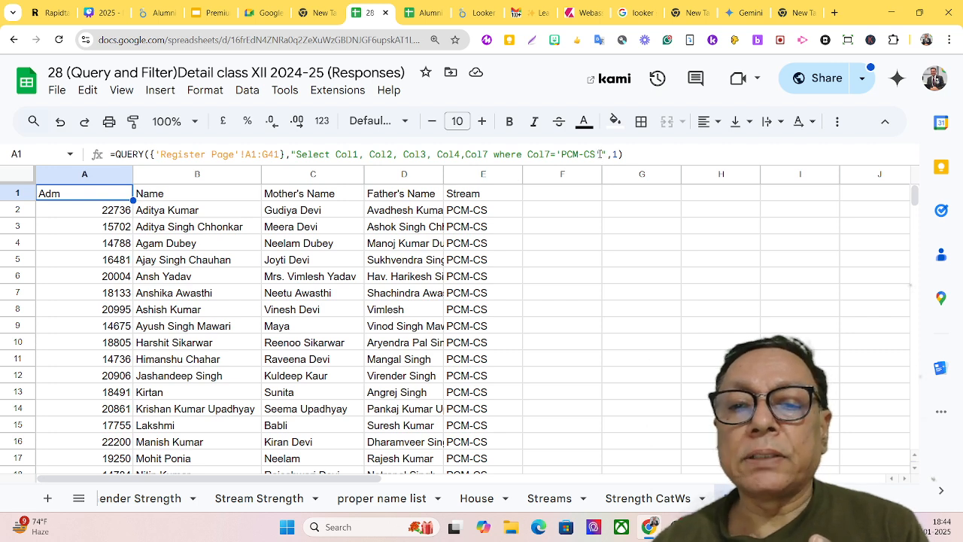
left_click(600, 153)
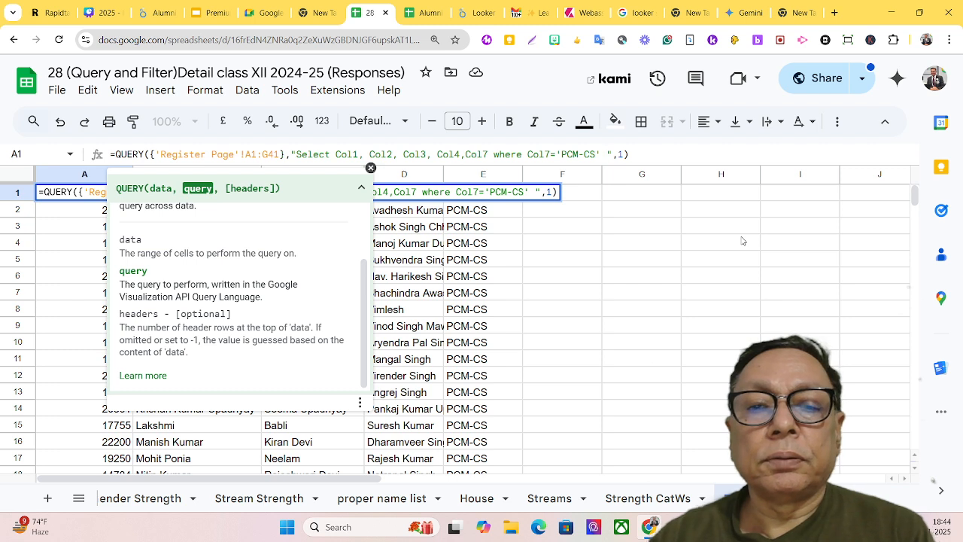
type("order ")
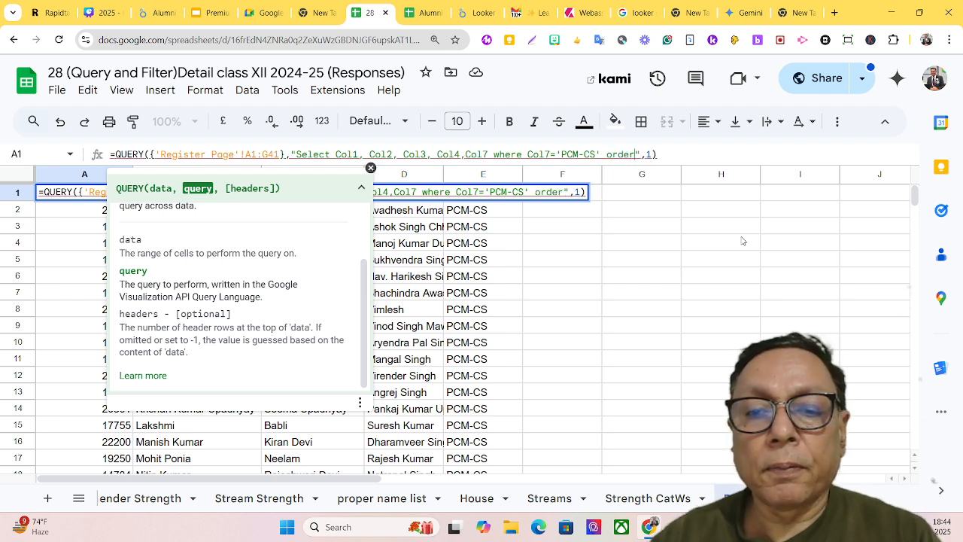
type("by")
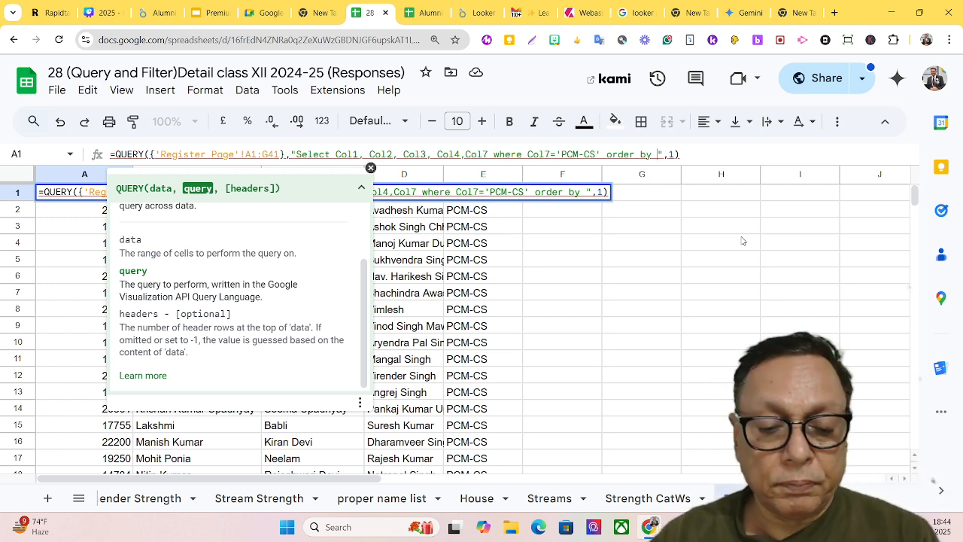
type("Col")
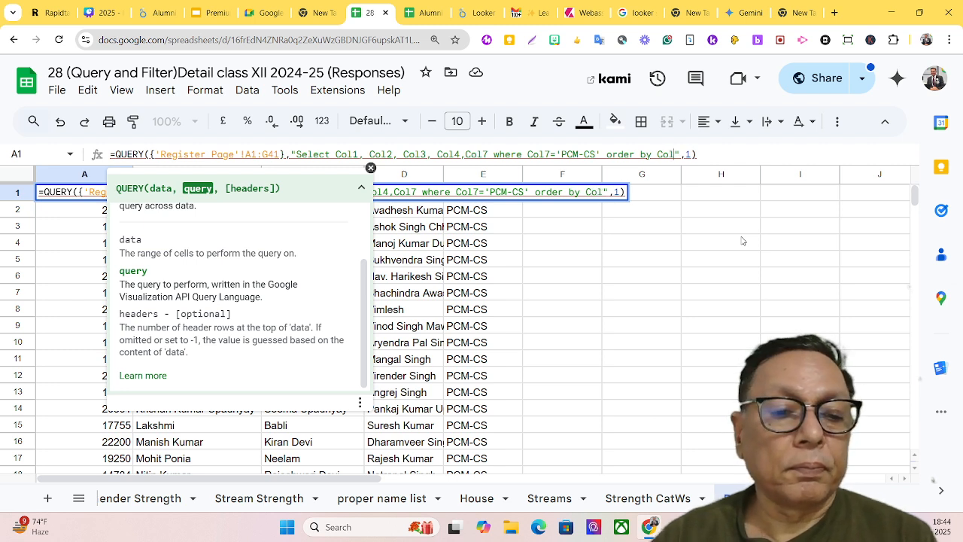
type("2")
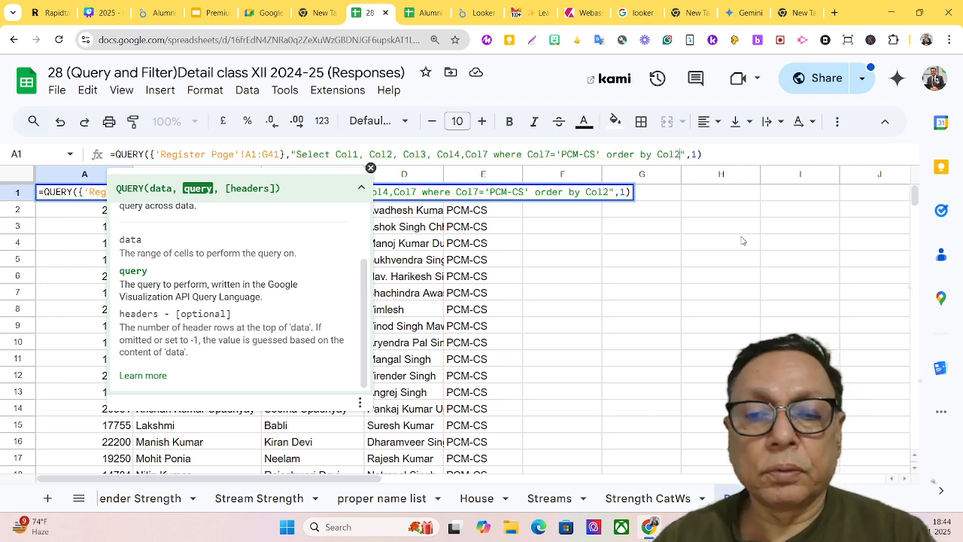
type(" Desc")
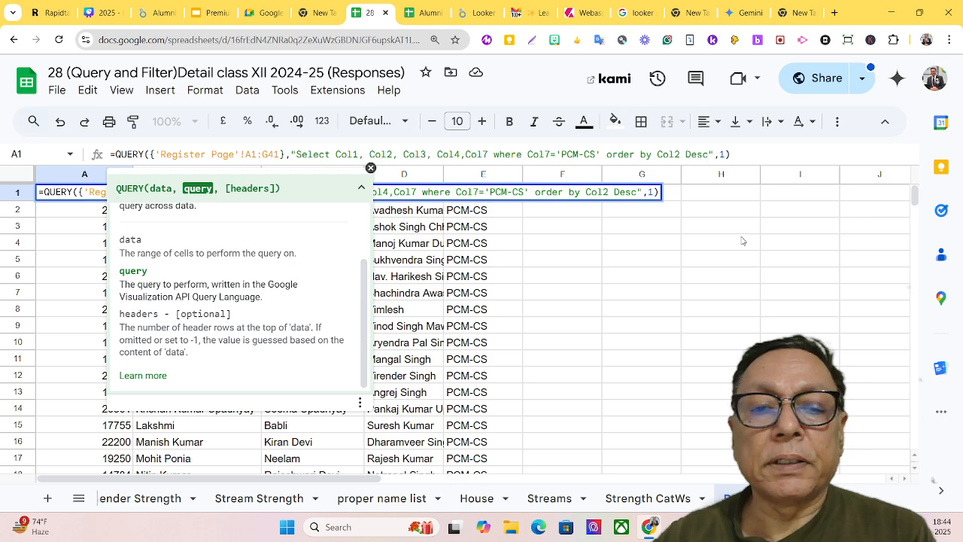
key("Return")
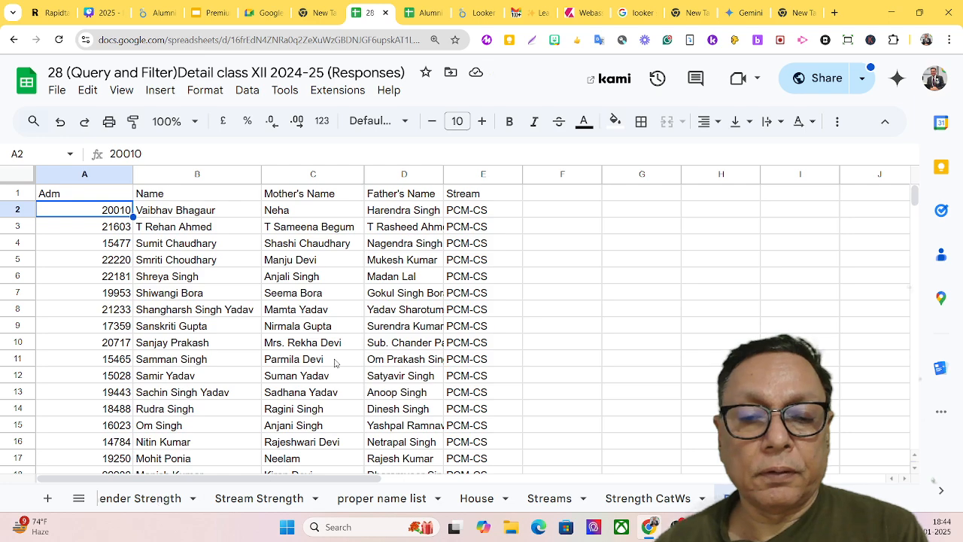
scroll(203, 346, "down", 6)
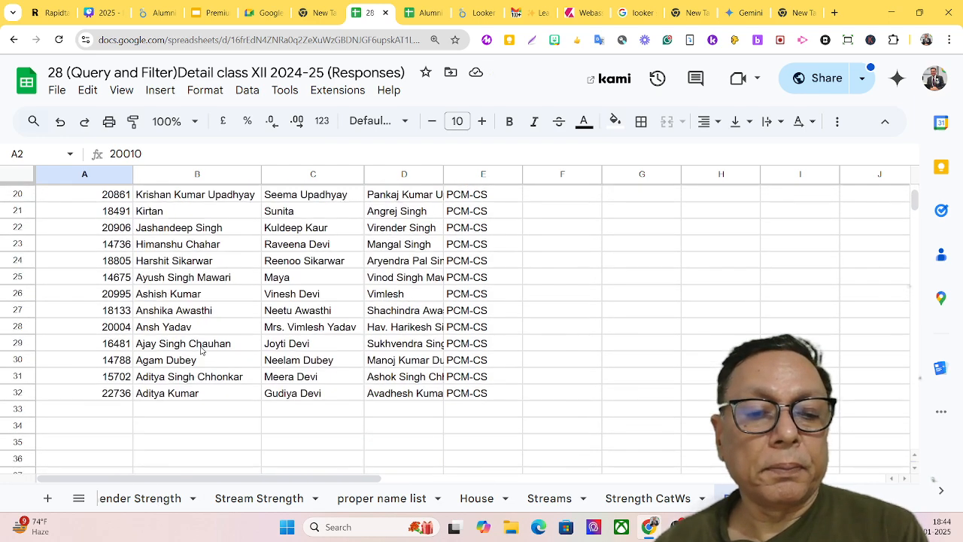
scroll(201, 349, "up", 6)
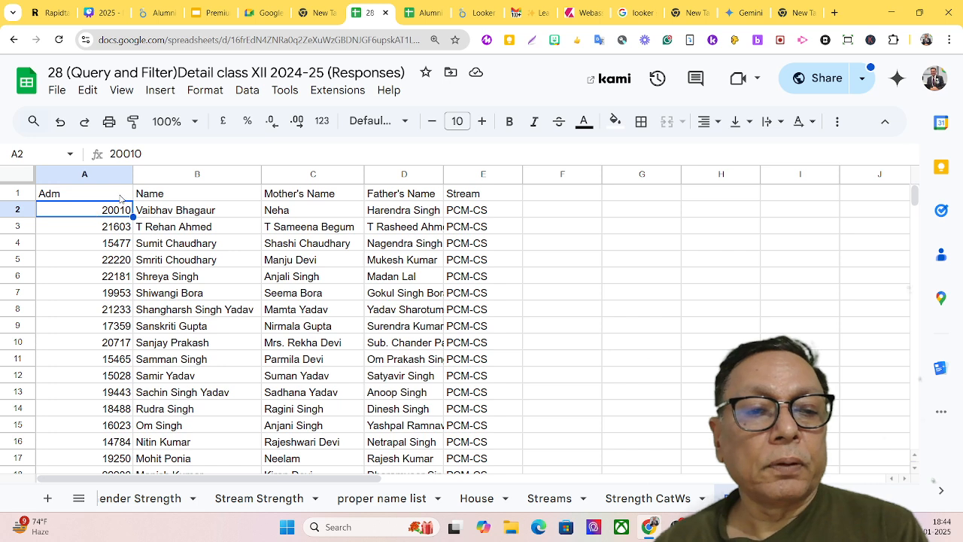
Replace the column list in A1's QUERY Select clause with "Col7, count(Col7)"
left_click(84, 193)
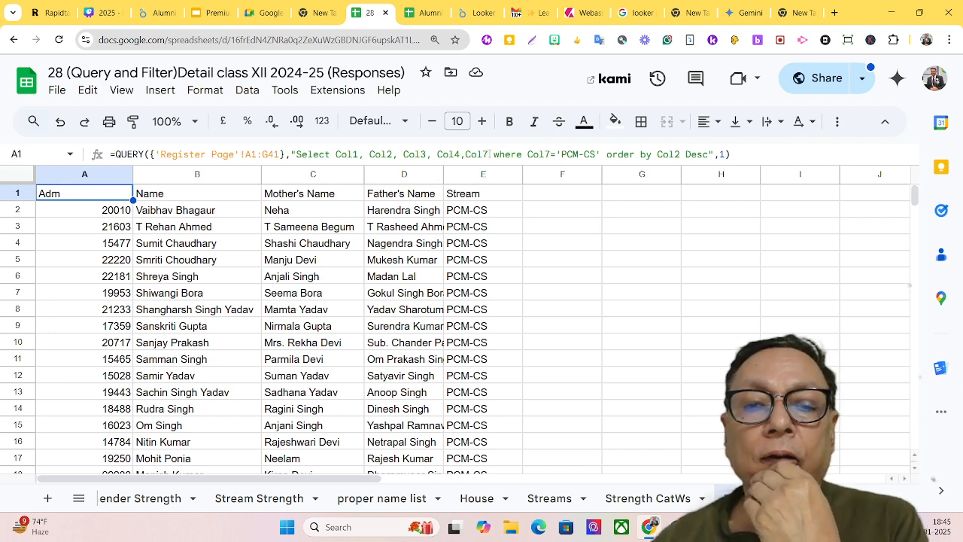
left_click_drag(490, 154, 336, 154)
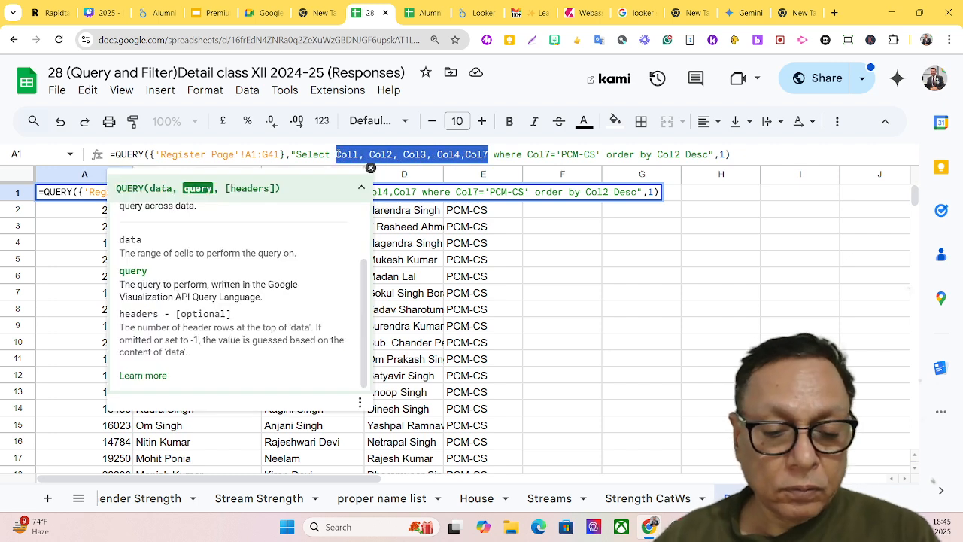
type("Col")
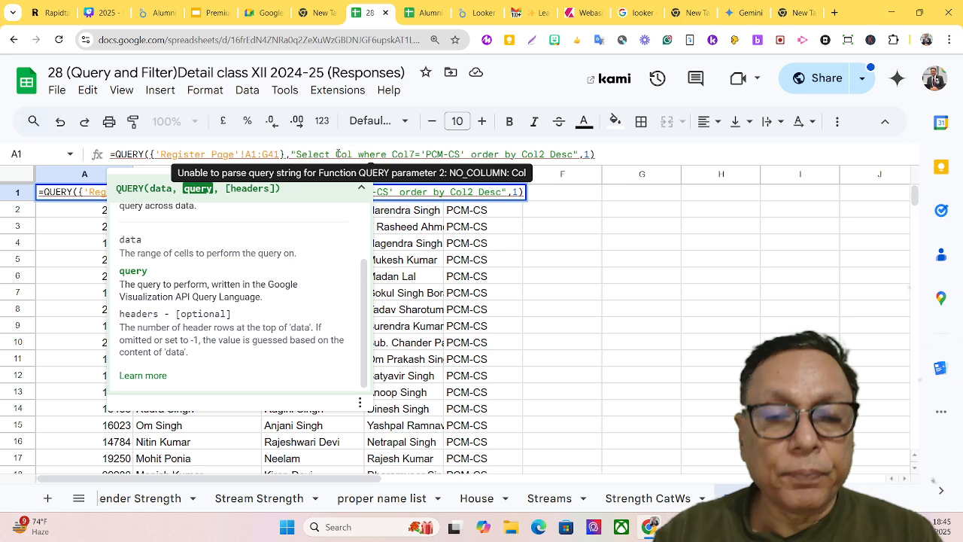
type("7")
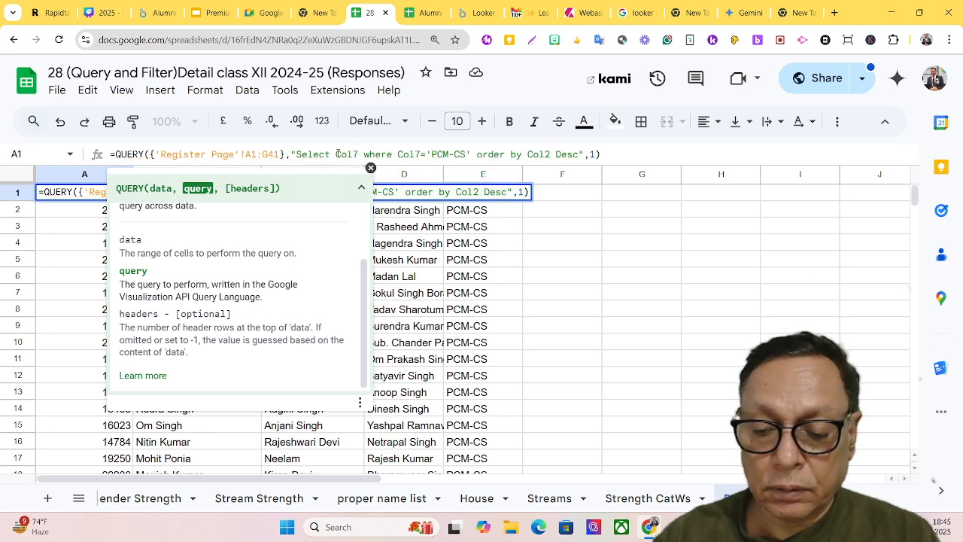
type(", count")
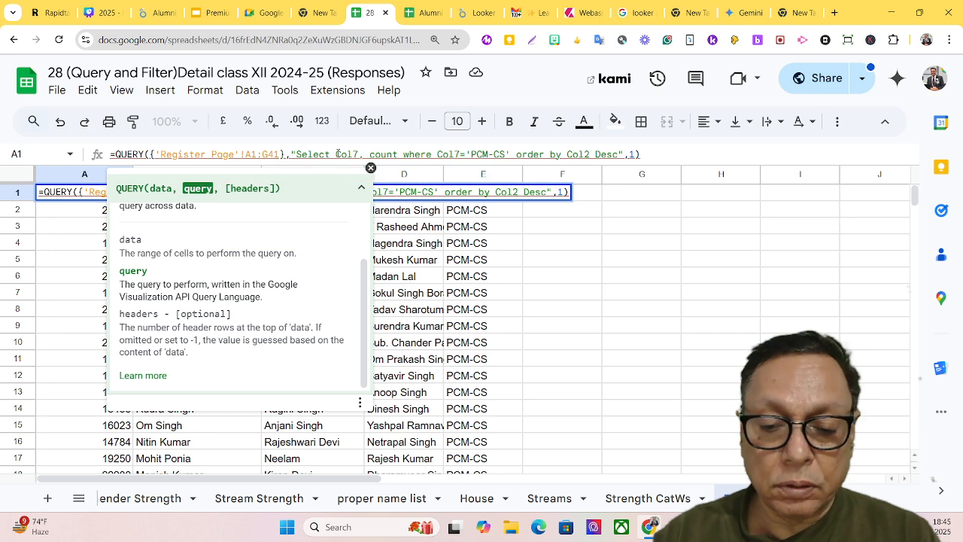
type("(C")
type("ol7")
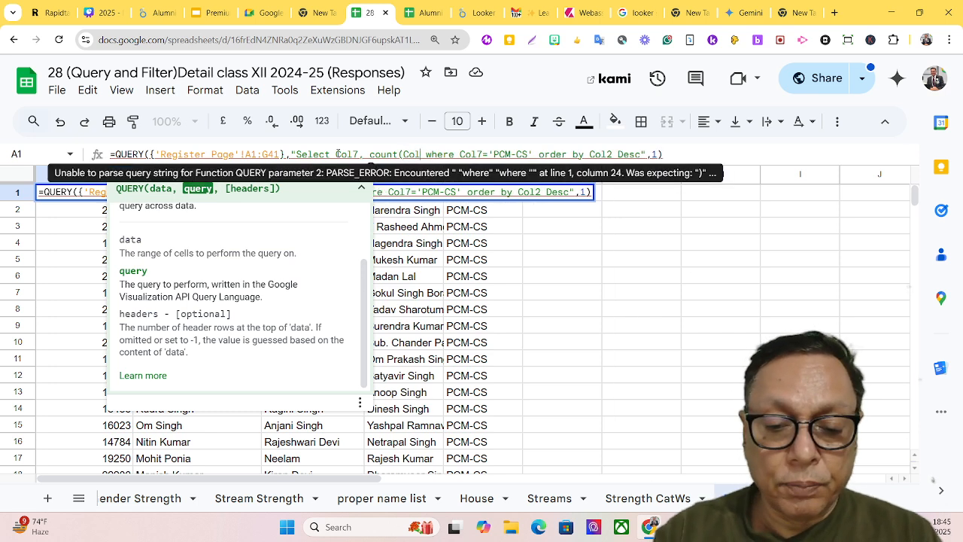
type(")")
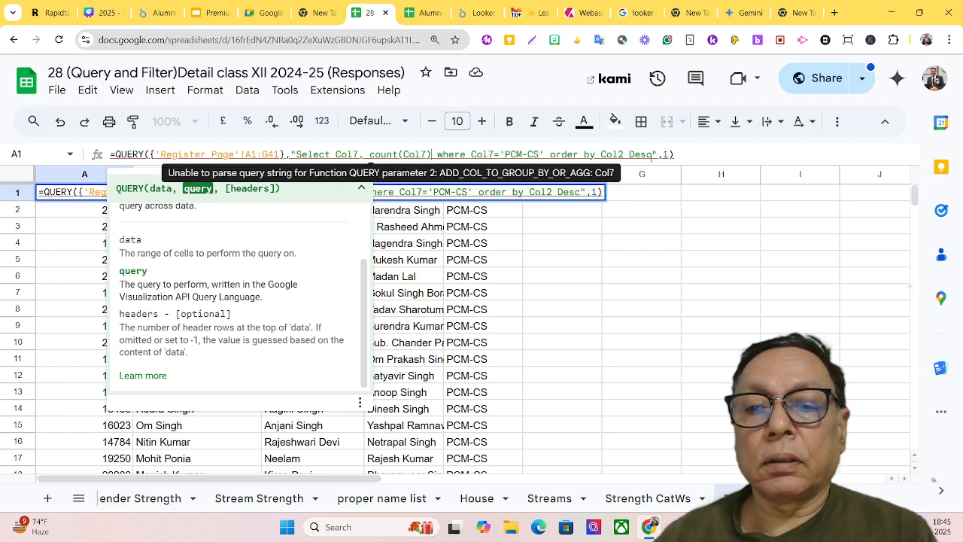
Replace the where and order by clauses in A1's QUERY with "group by Col7" and enter the formula
left_click_drag(652, 156, 438, 155)
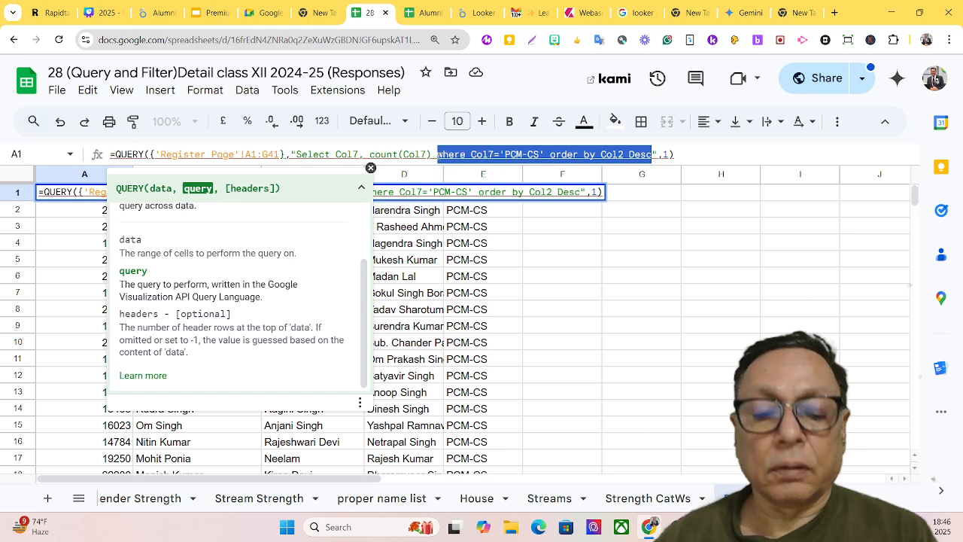
type("group")
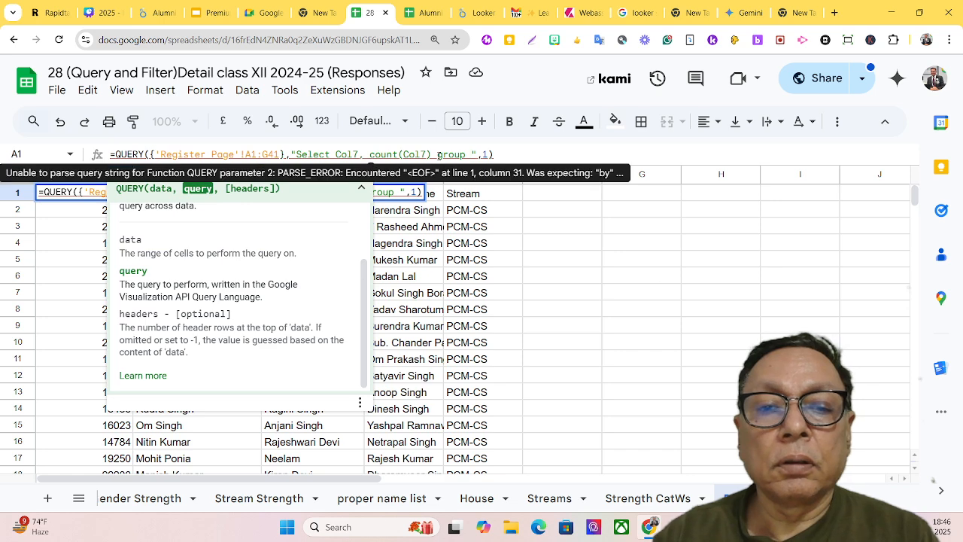
type(" by ")
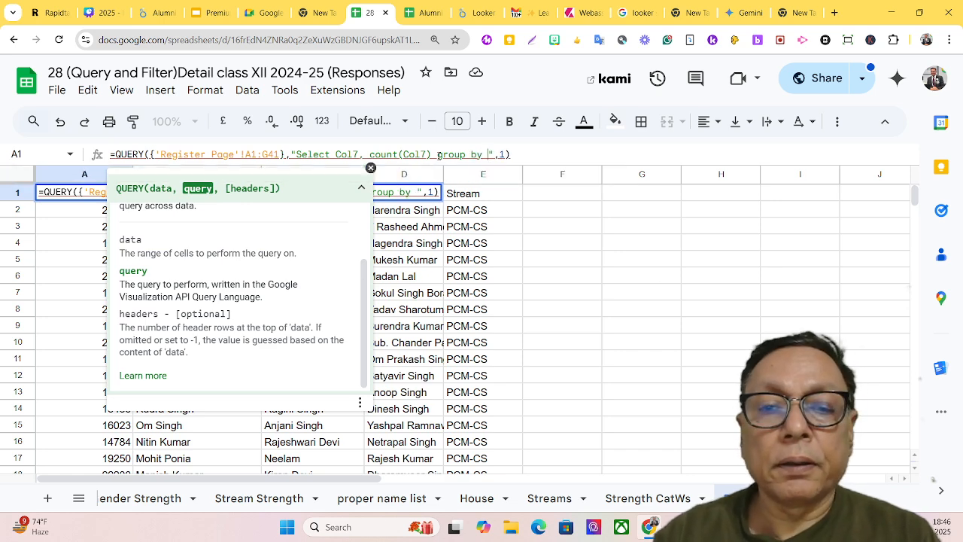
type("Col7")
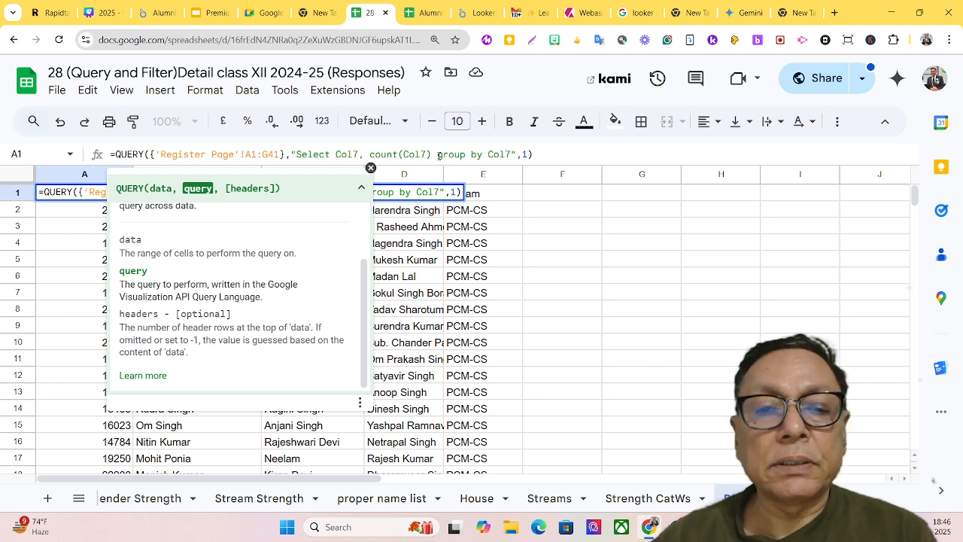
key("Return")
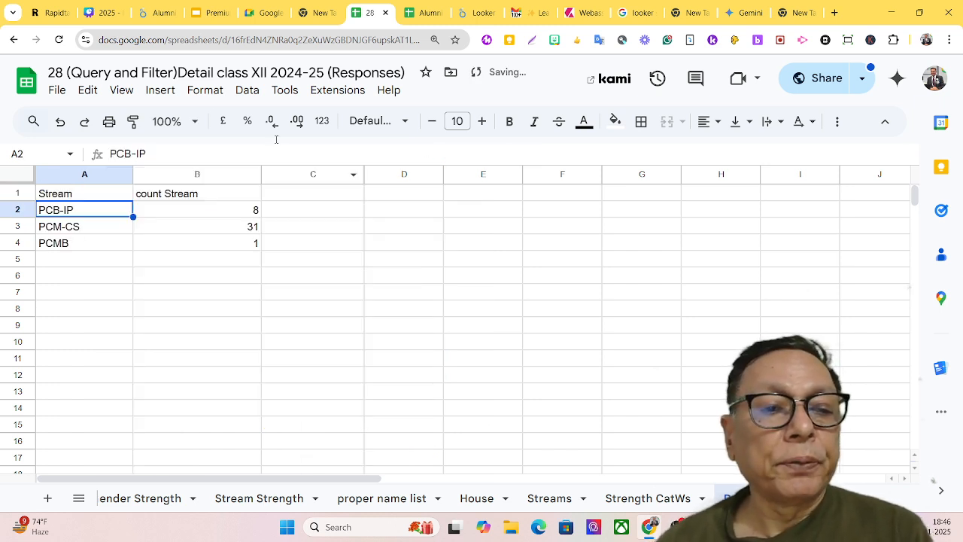